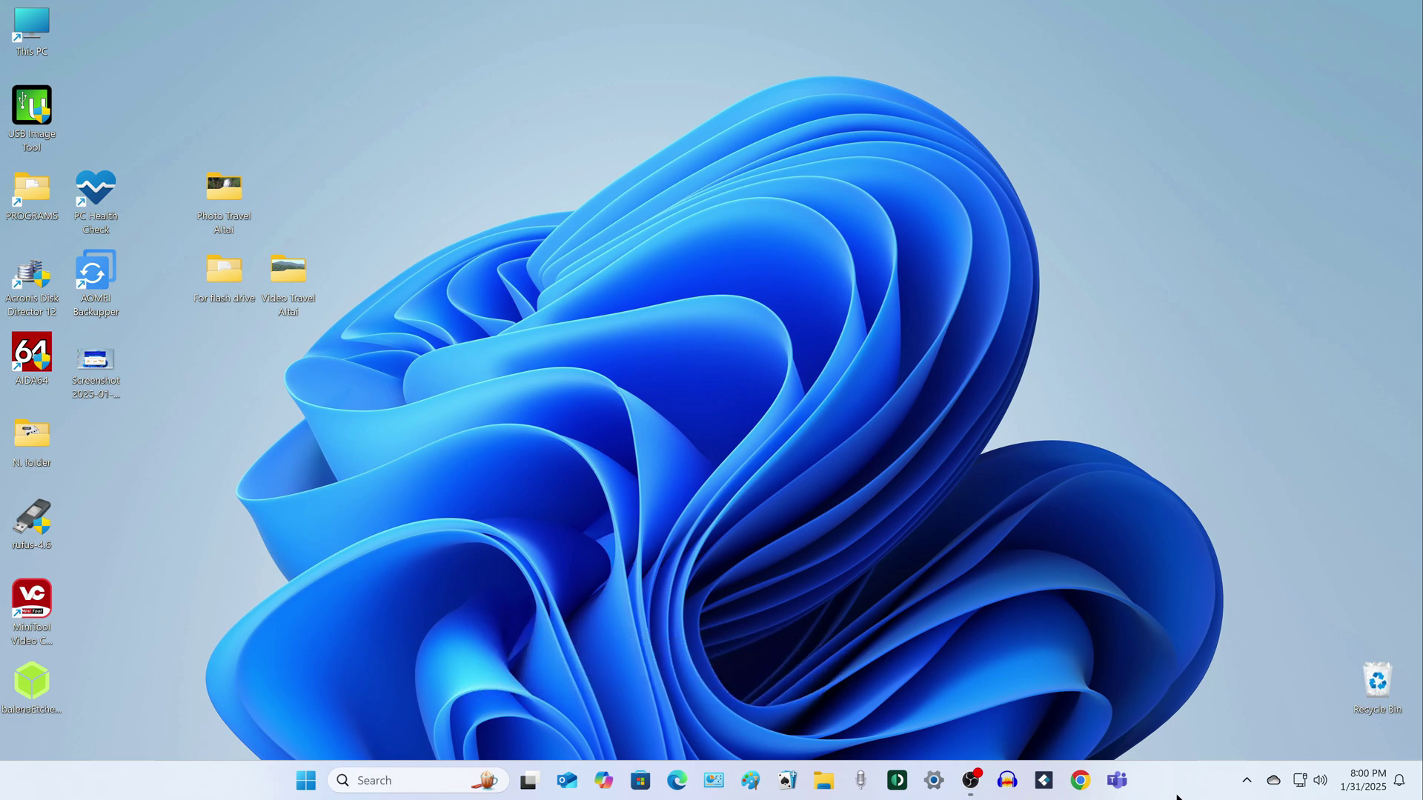
Select and deselect desktop icons, then restart Windows into the recovery Choose an option screen
drag(400, 89, 65, 673)
click(245, 390)
right_click(306, 780)
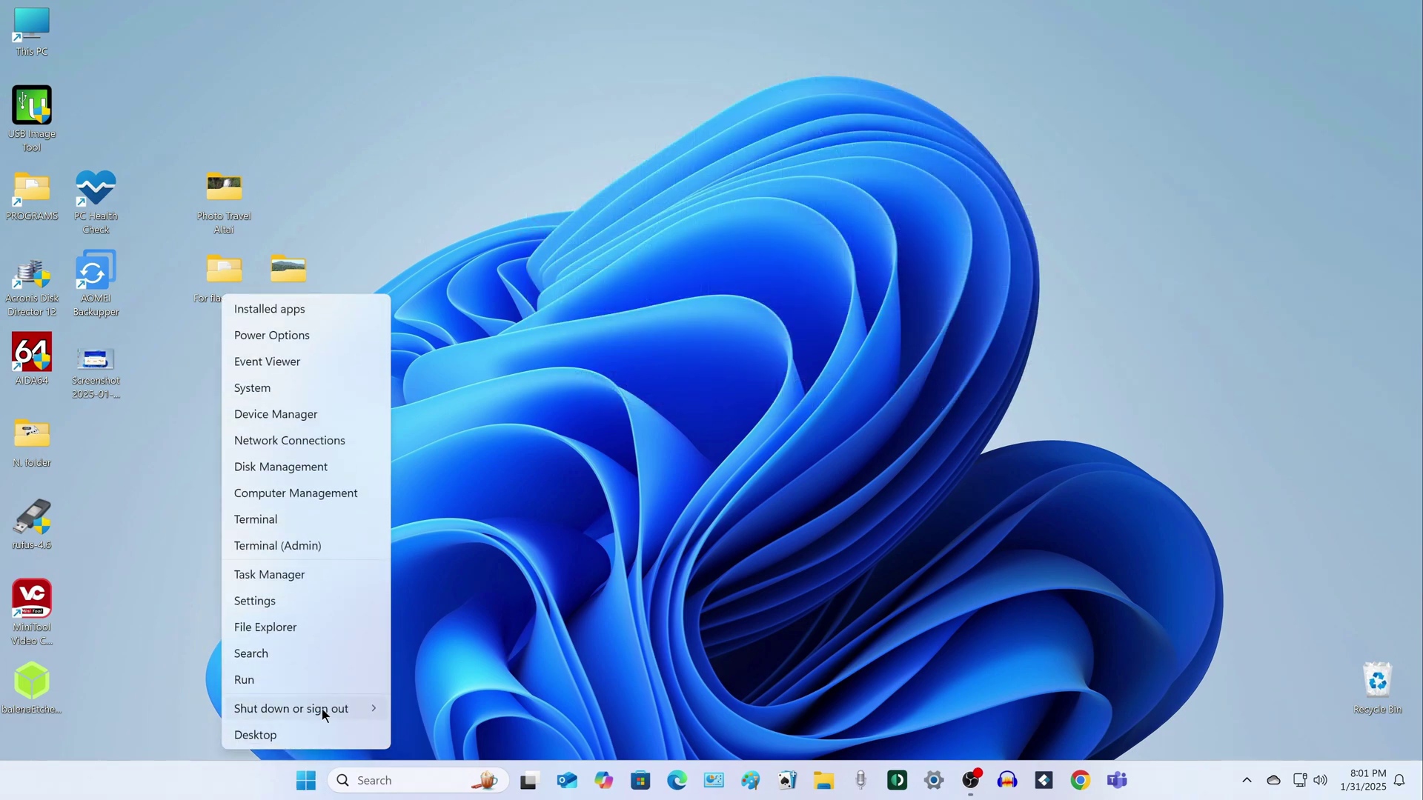
mouse_move(321, 708)
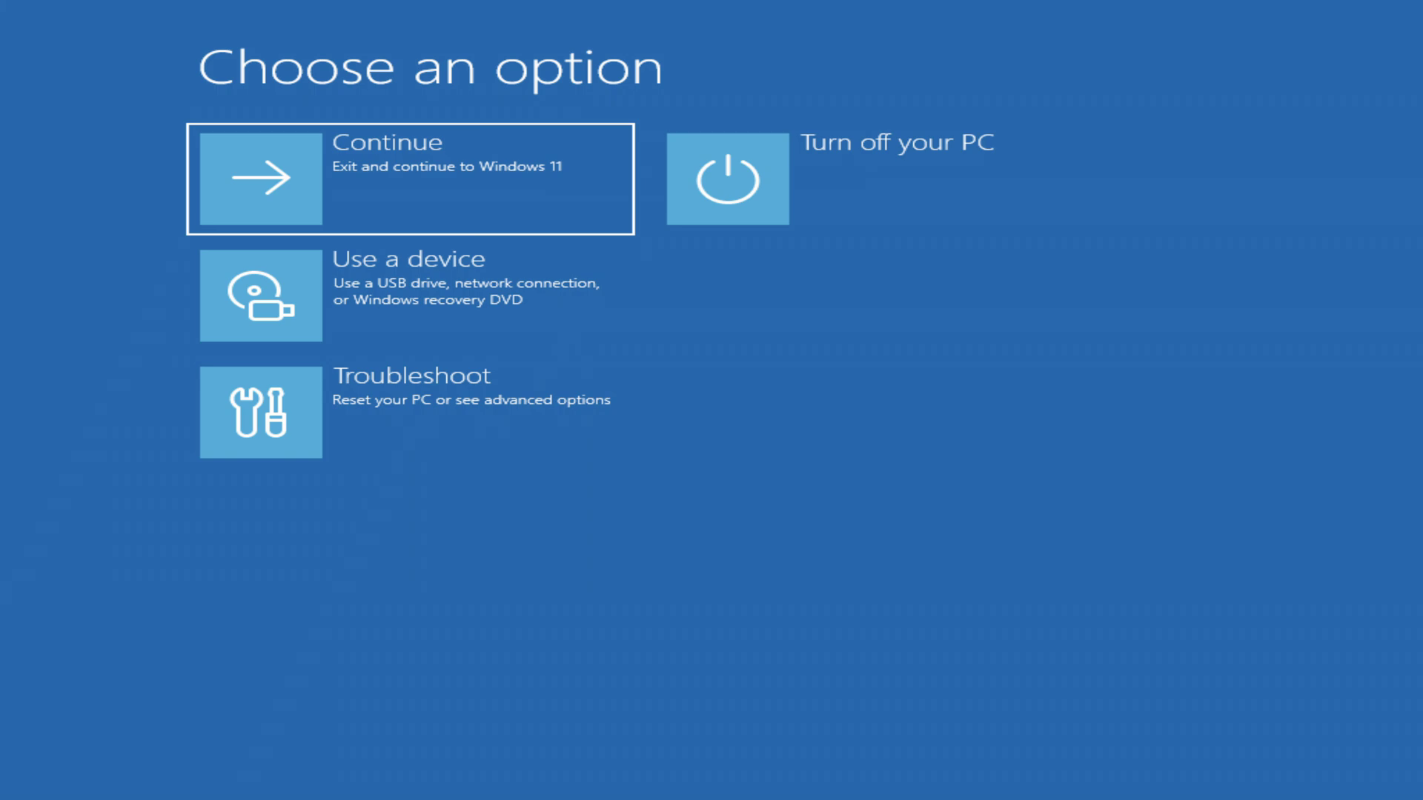
Go to Troubleshoot and choose Reset this PC, reaching the cloud-or-local reinstall choice
click(455, 443)
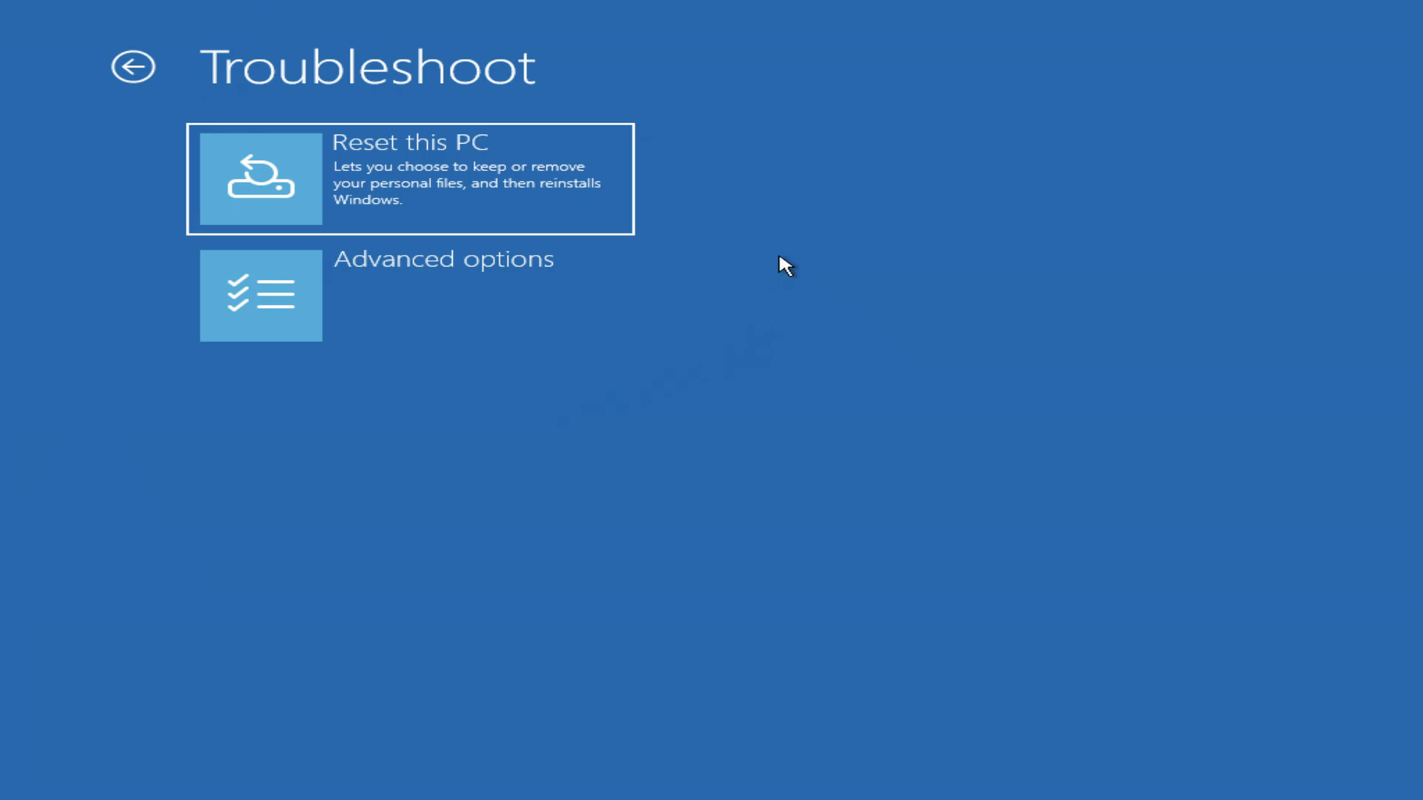
click(577, 213)
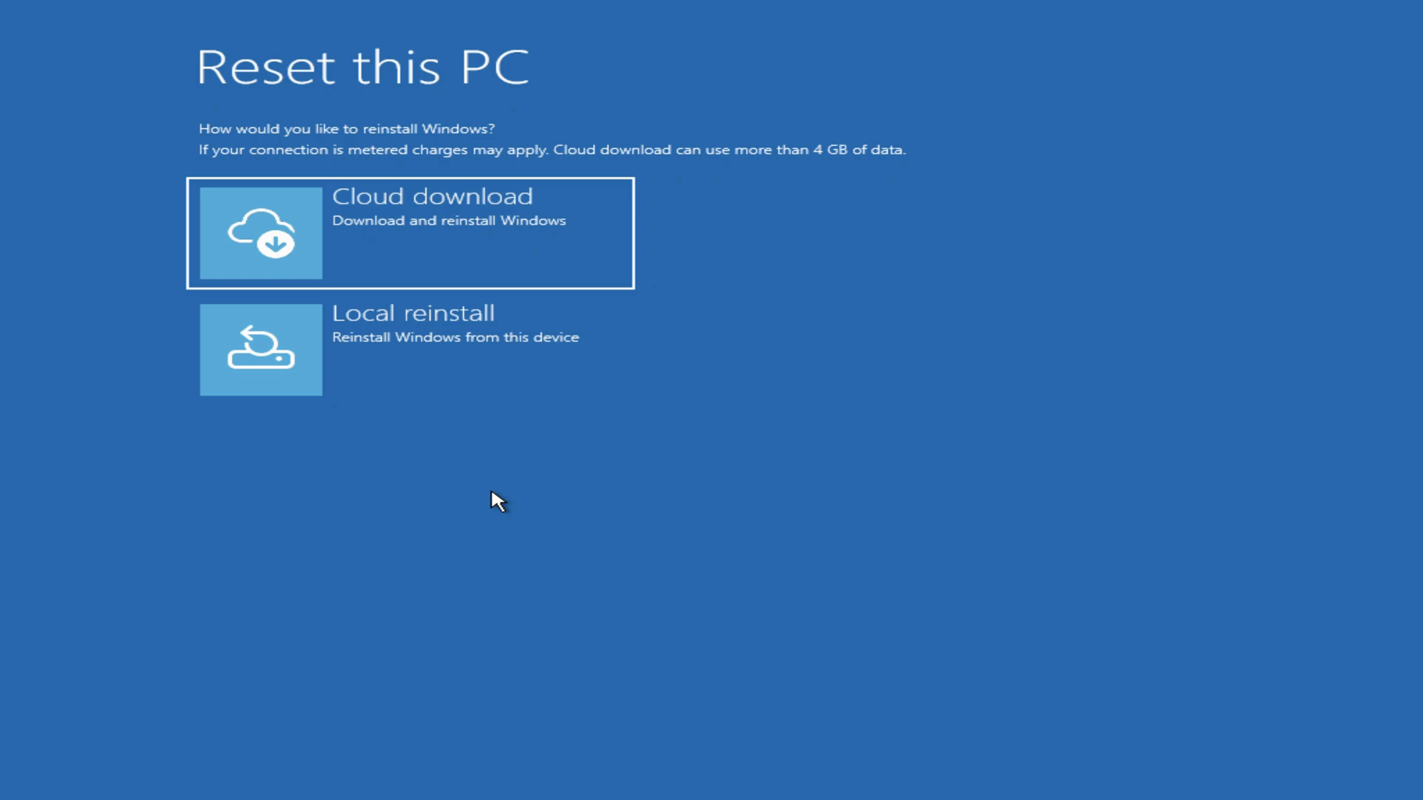
Choose Local reinstall to reinstall Windows from this device's copy
click(510, 383)
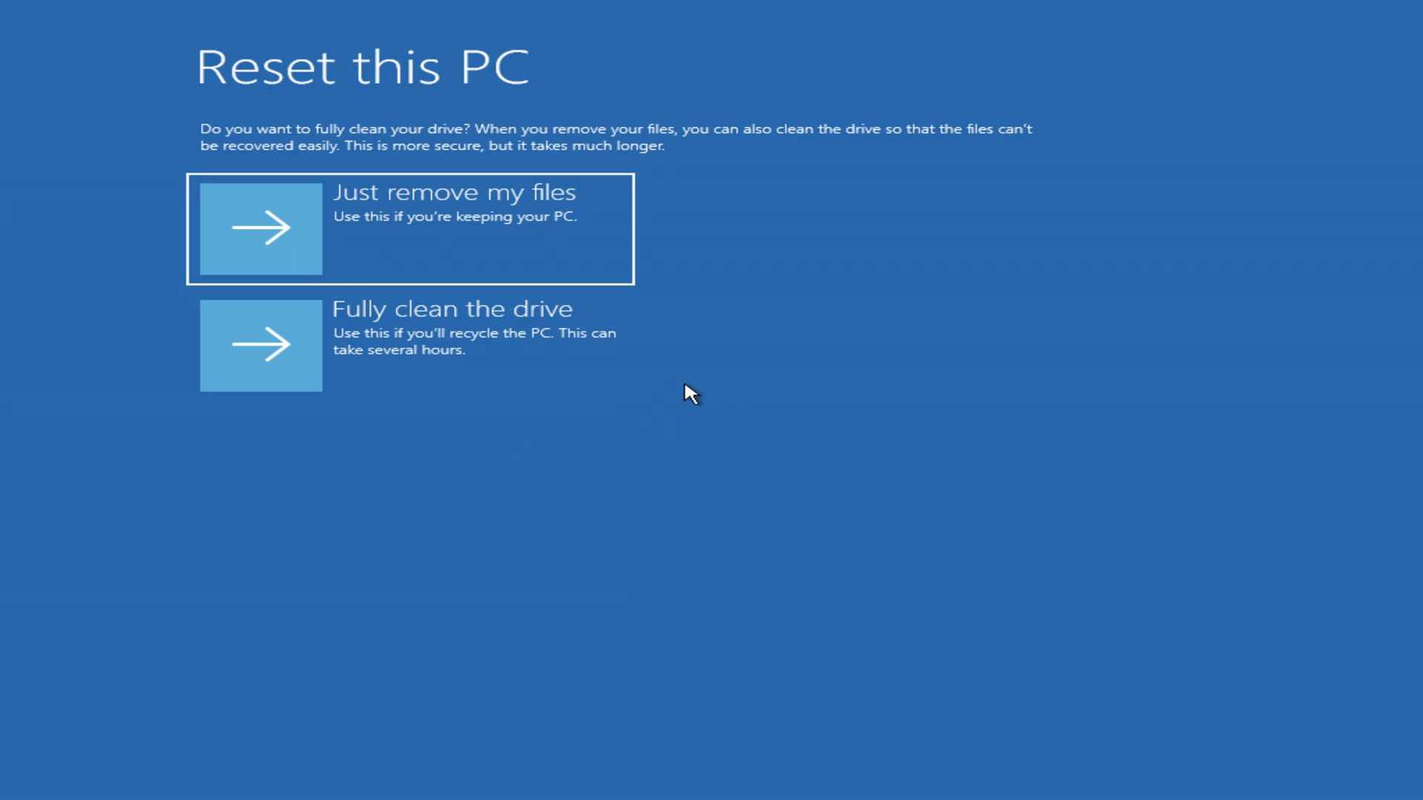
Choose Just remove my files to start the reset without fully cleaning the drive
click(604, 260)
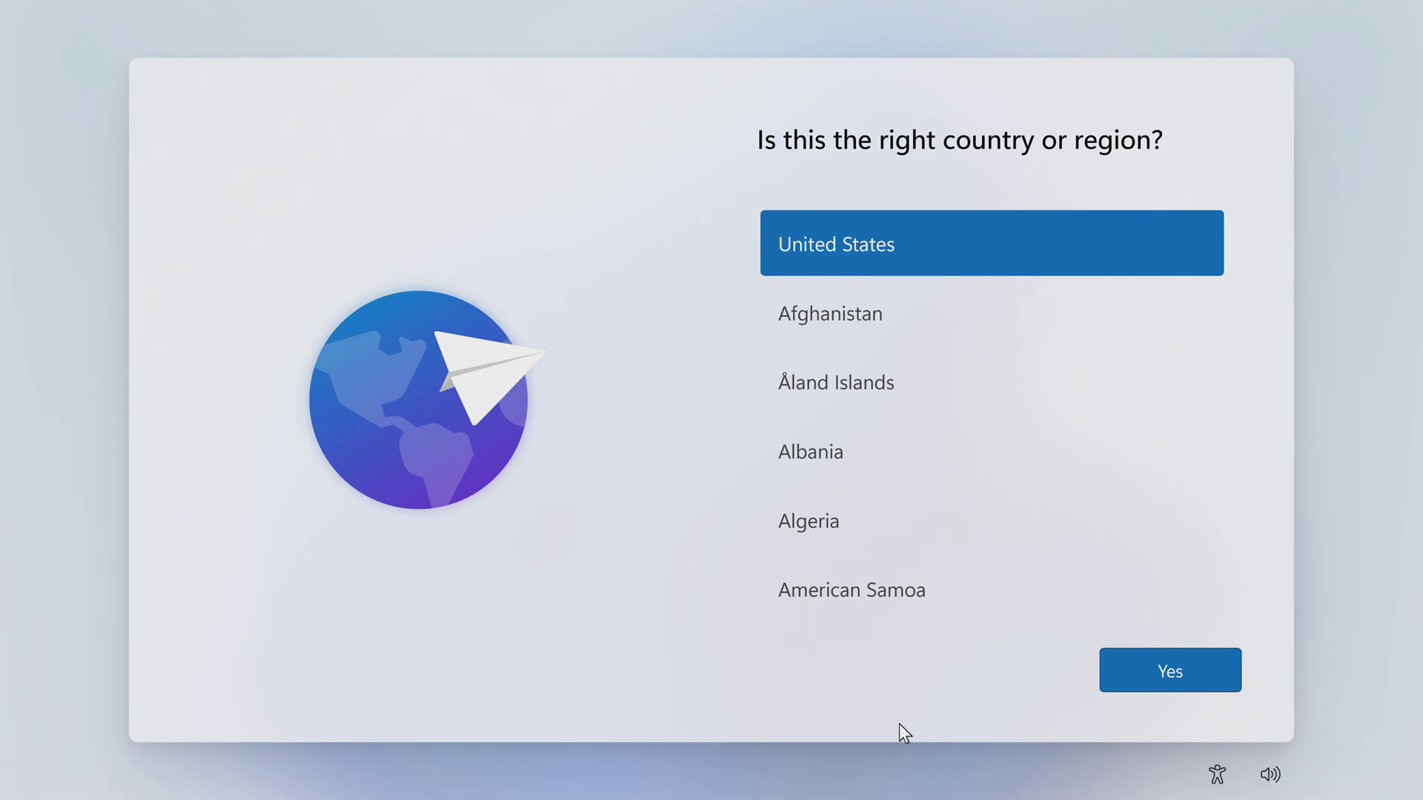
Confirm United States and the US keyboard layout, then accept the Windows license terms
click(1134, 688)
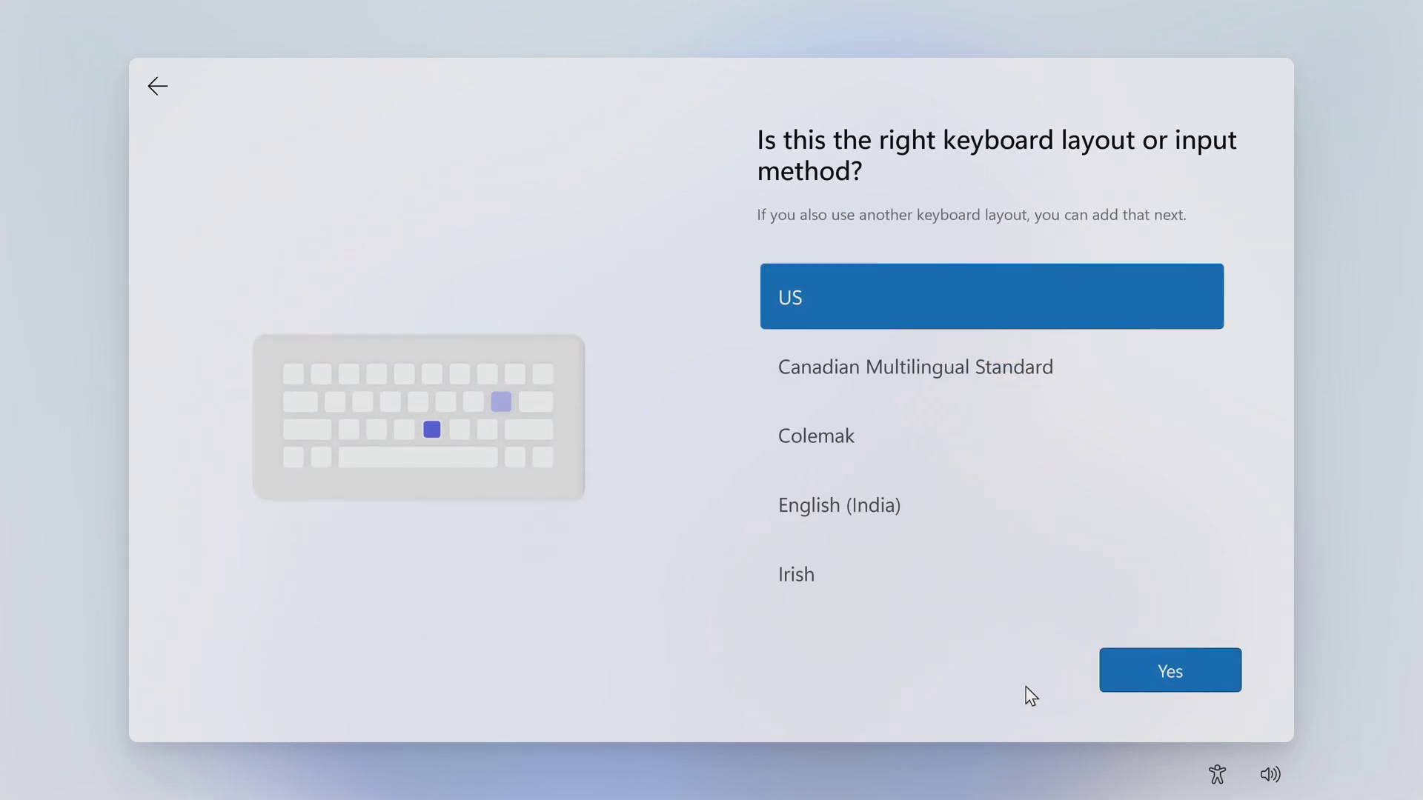
click(1127, 678)
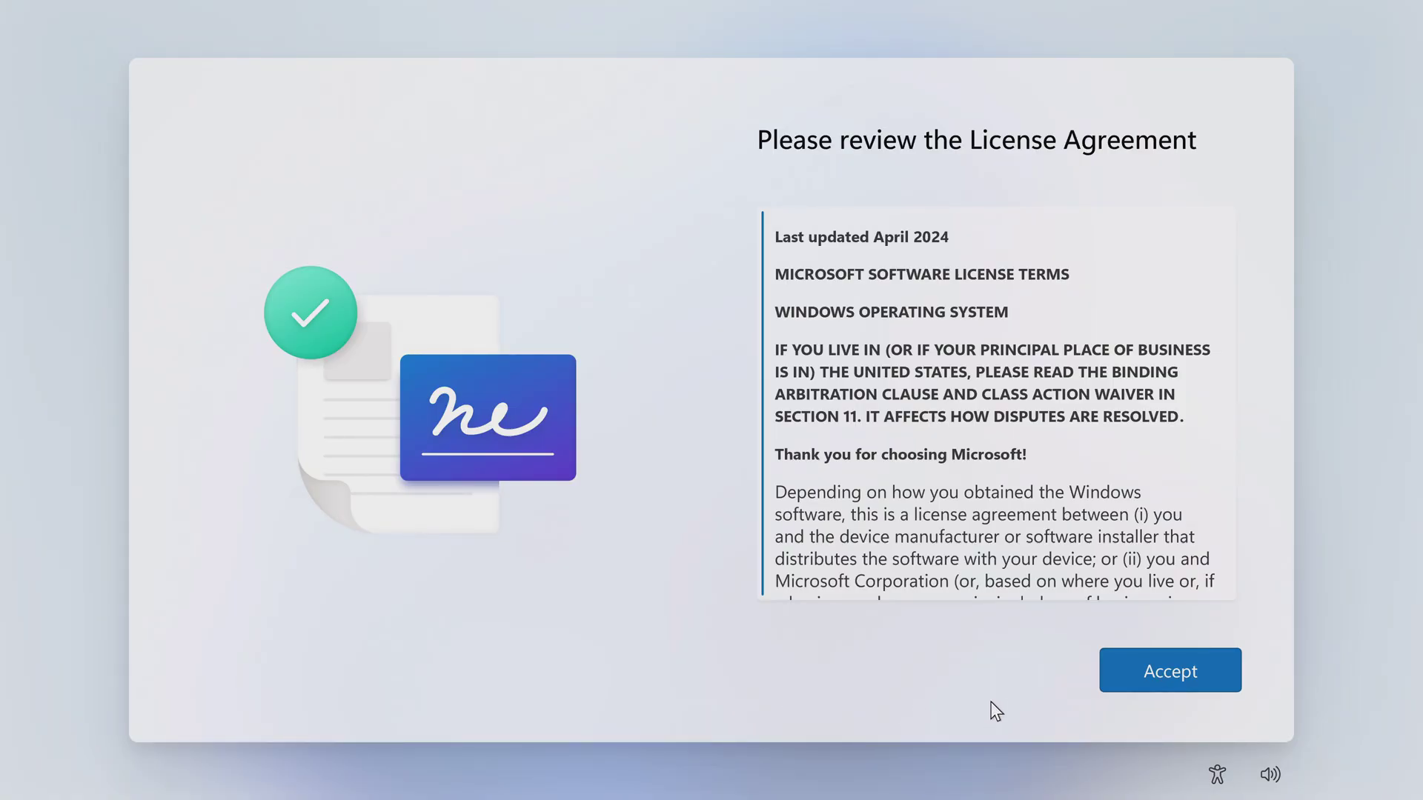
click(1130, 677)
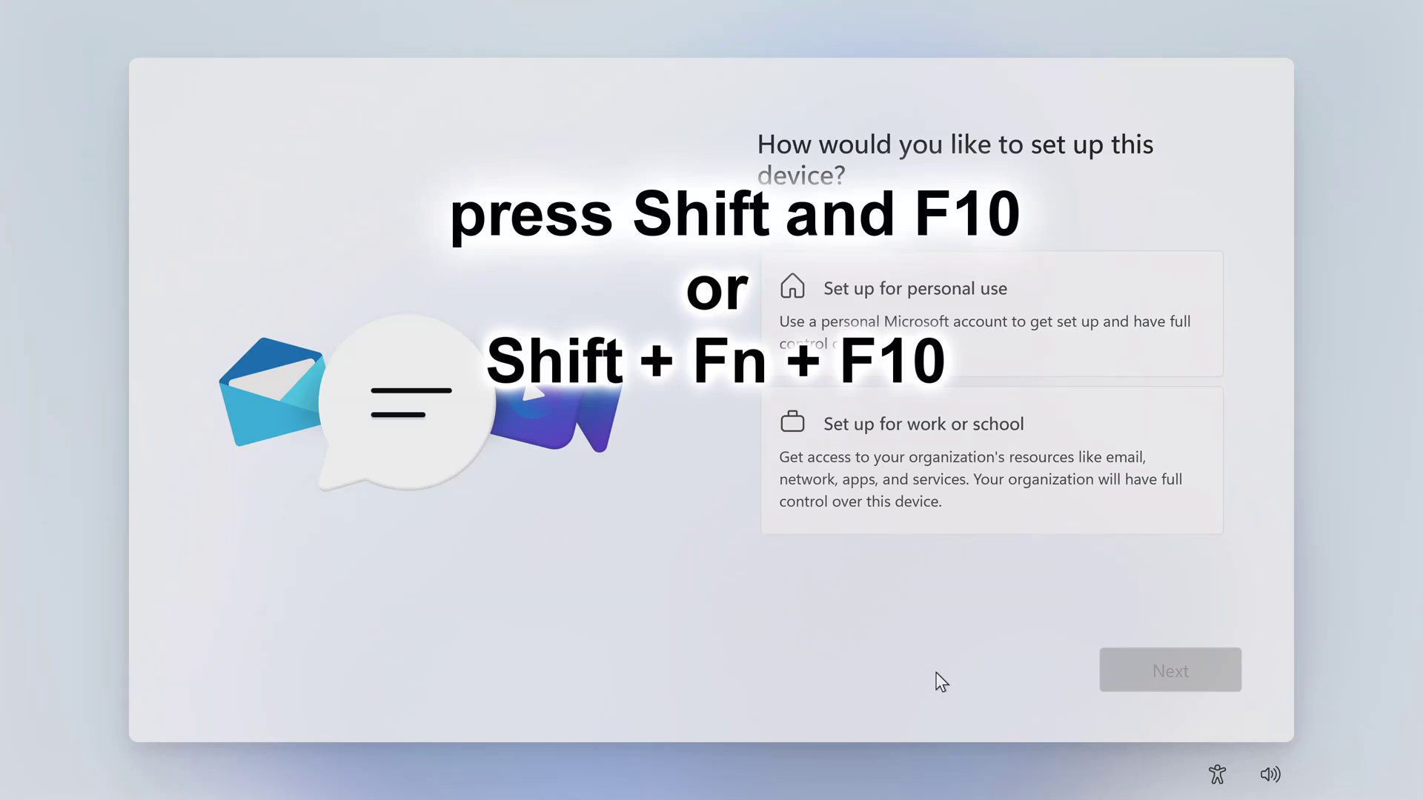
Open an administrator Command Prompt over setup, move it aside, and enter oobe\bypassnro
key(shift+F10)
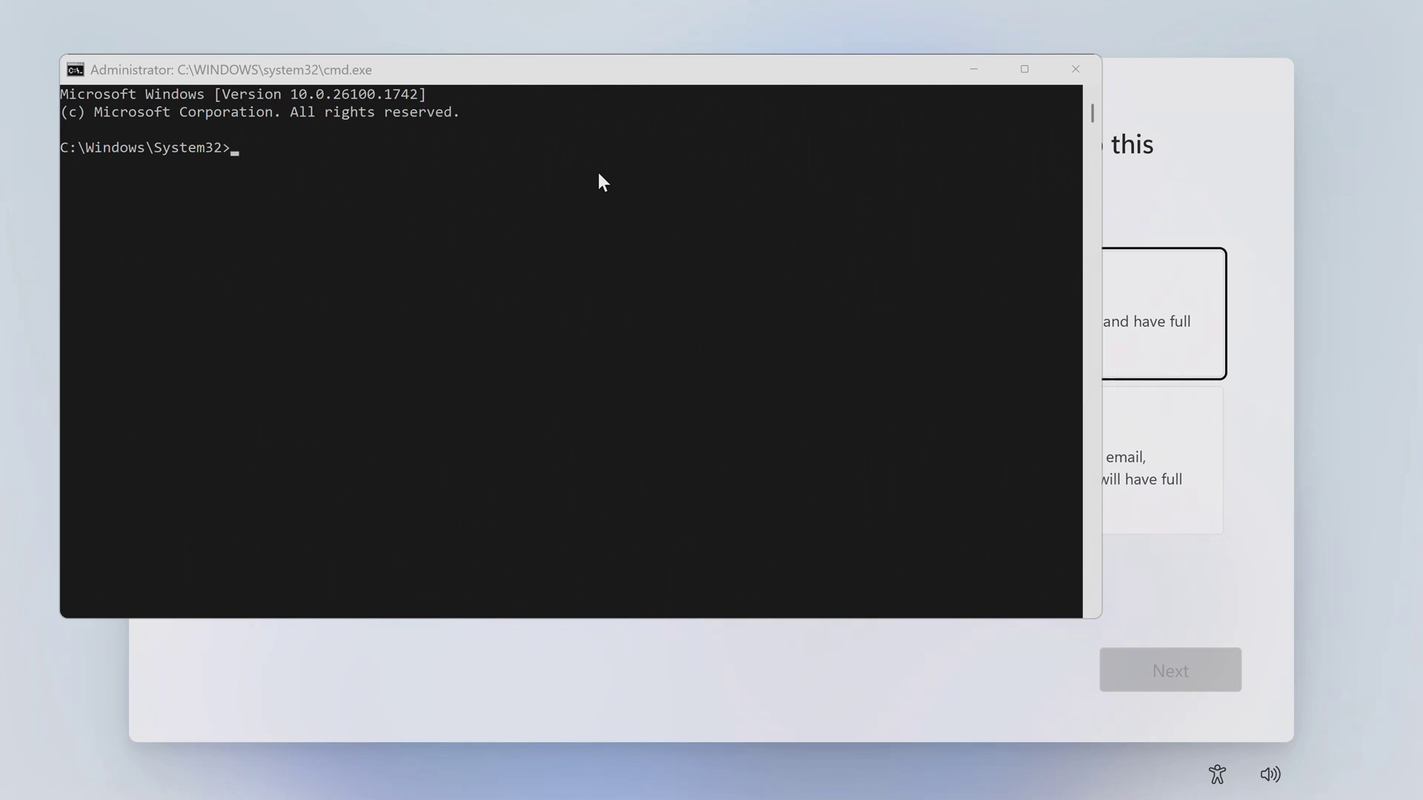
drag(556, 69, 701, 101)
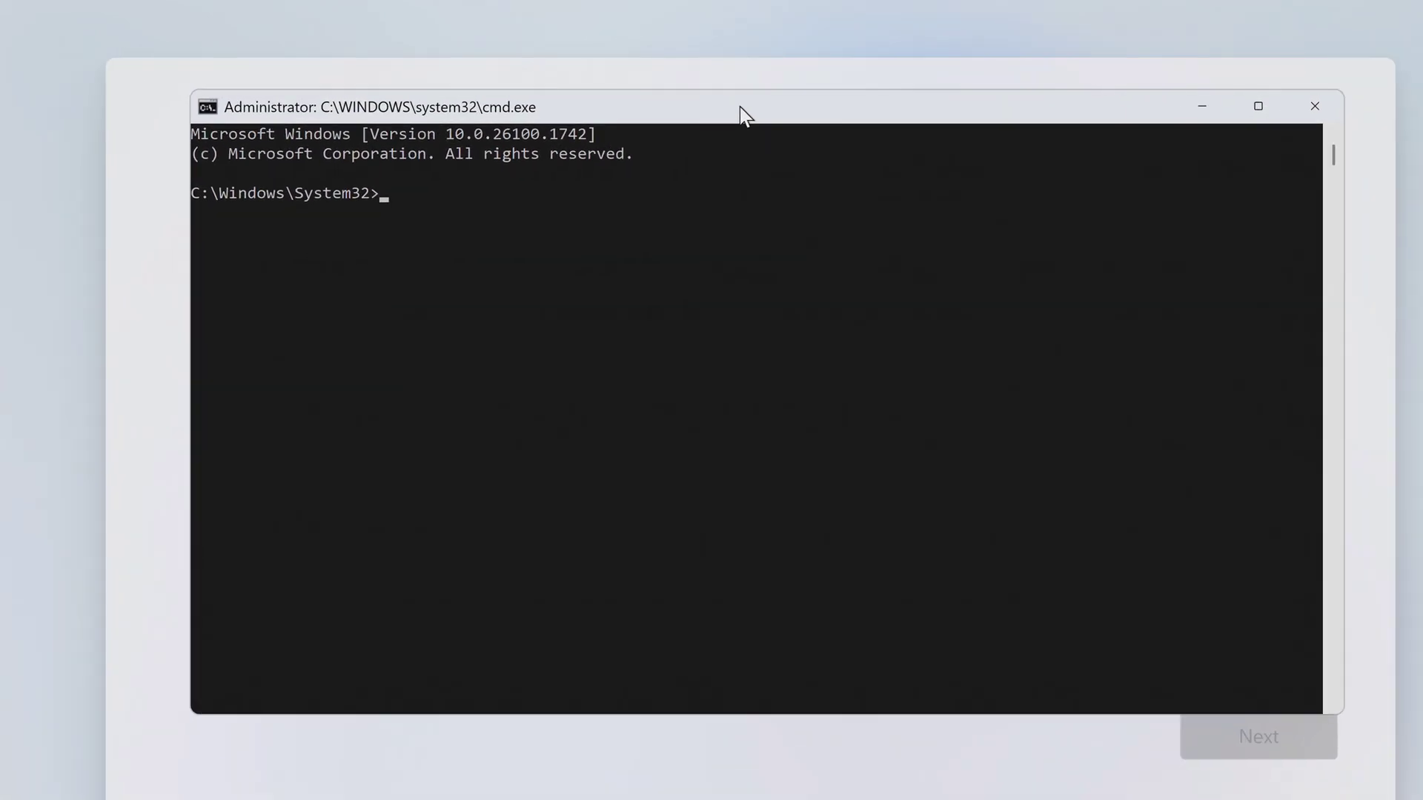
text(oobe)
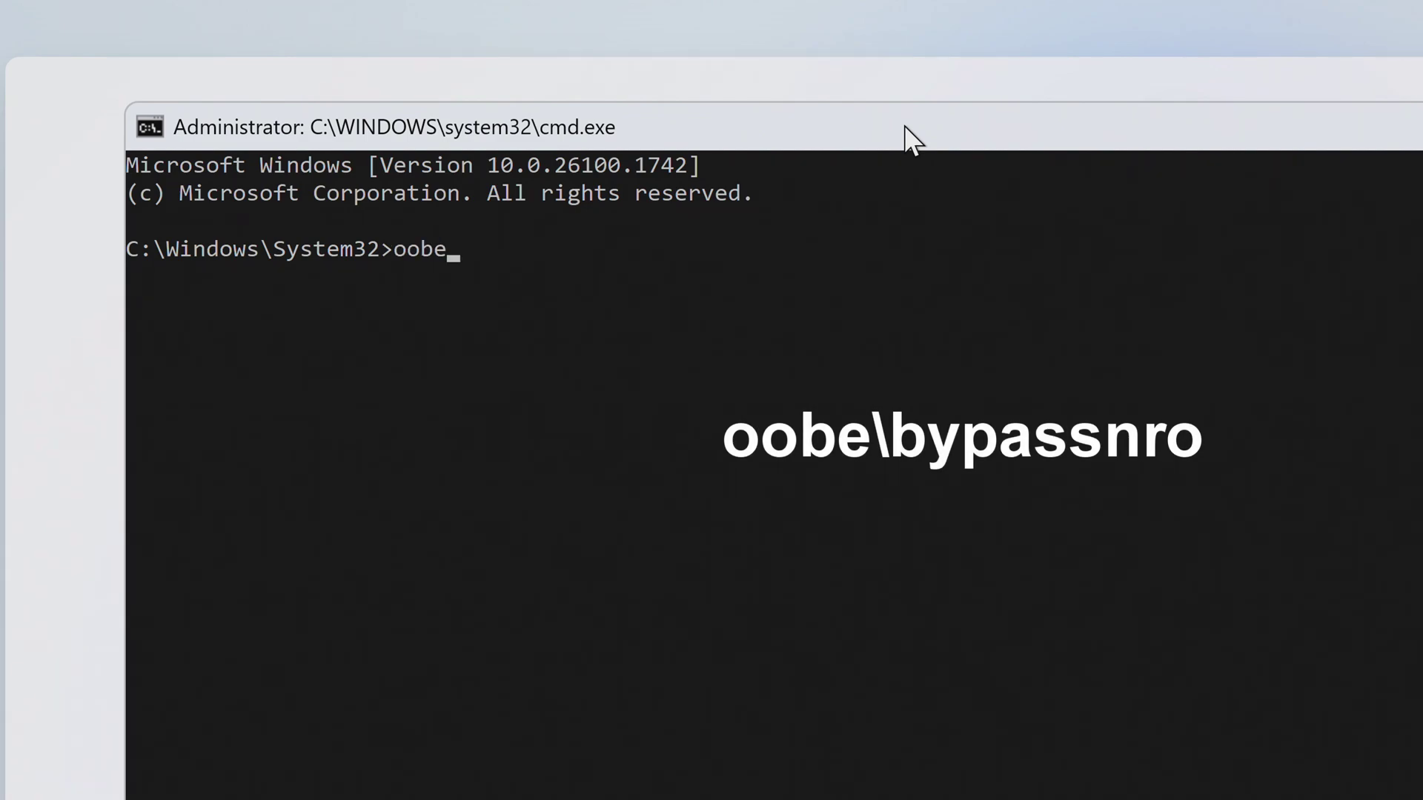
text(\bypassnro)
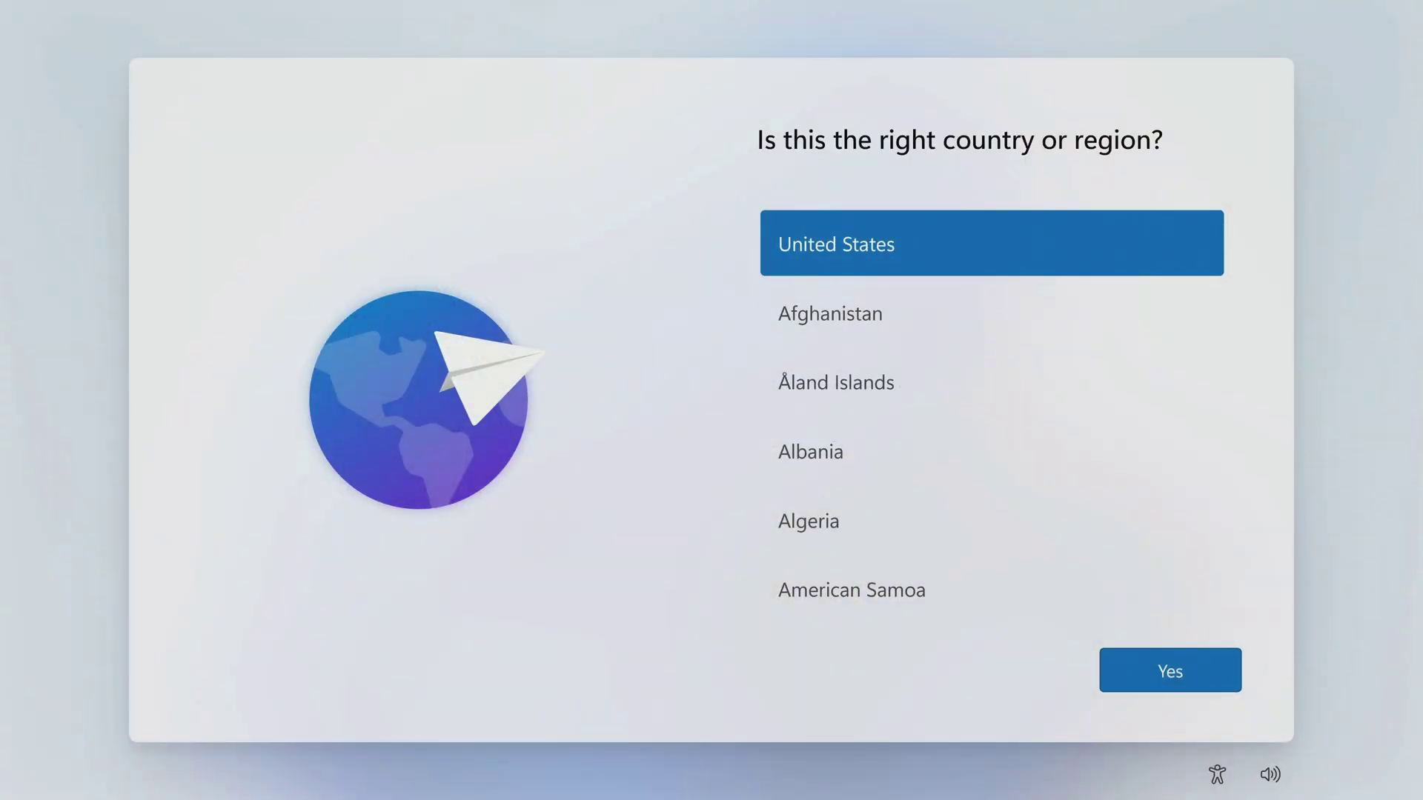
After the restart, reconfirm United States and the US keyboard, skipping a second layout
click(1111, 673)
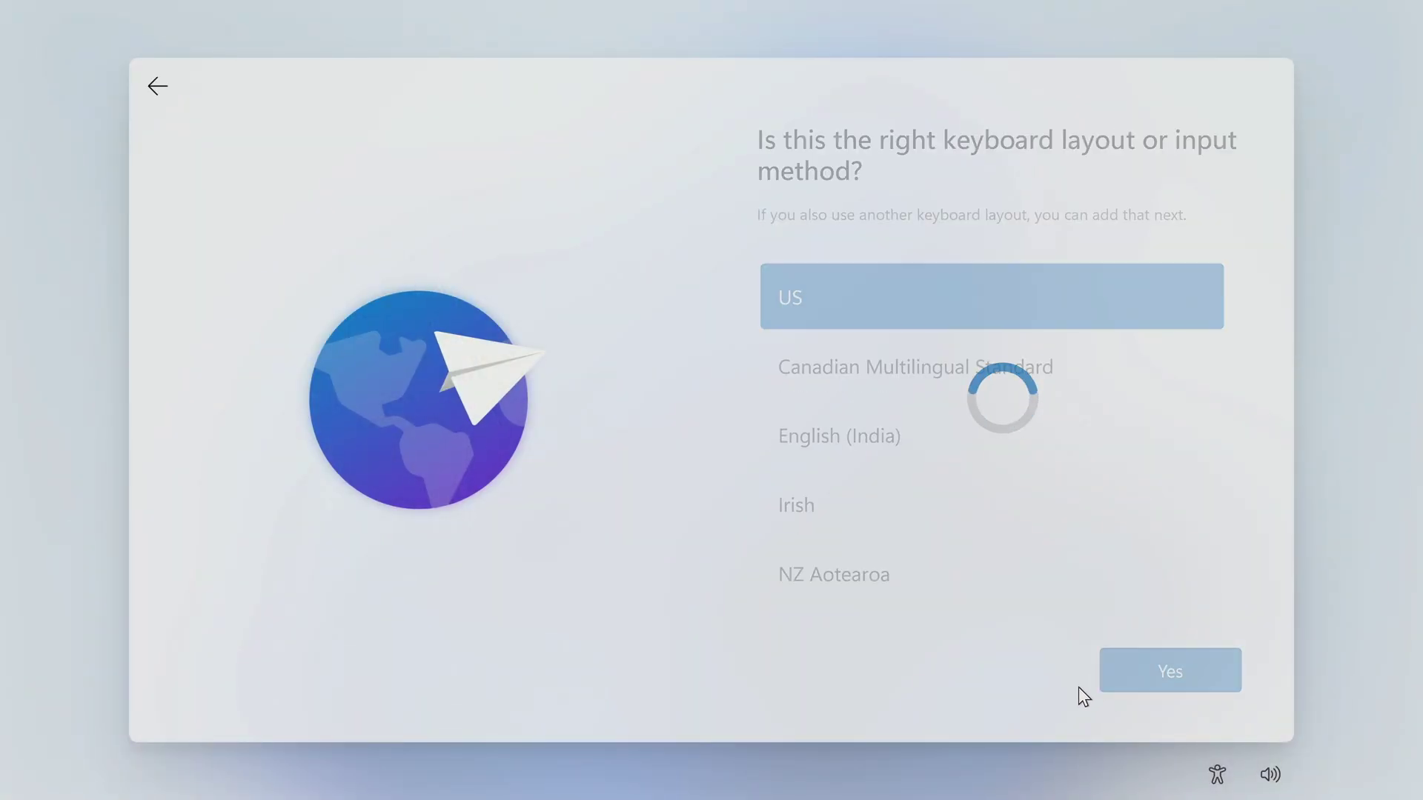
click(1117, 665)
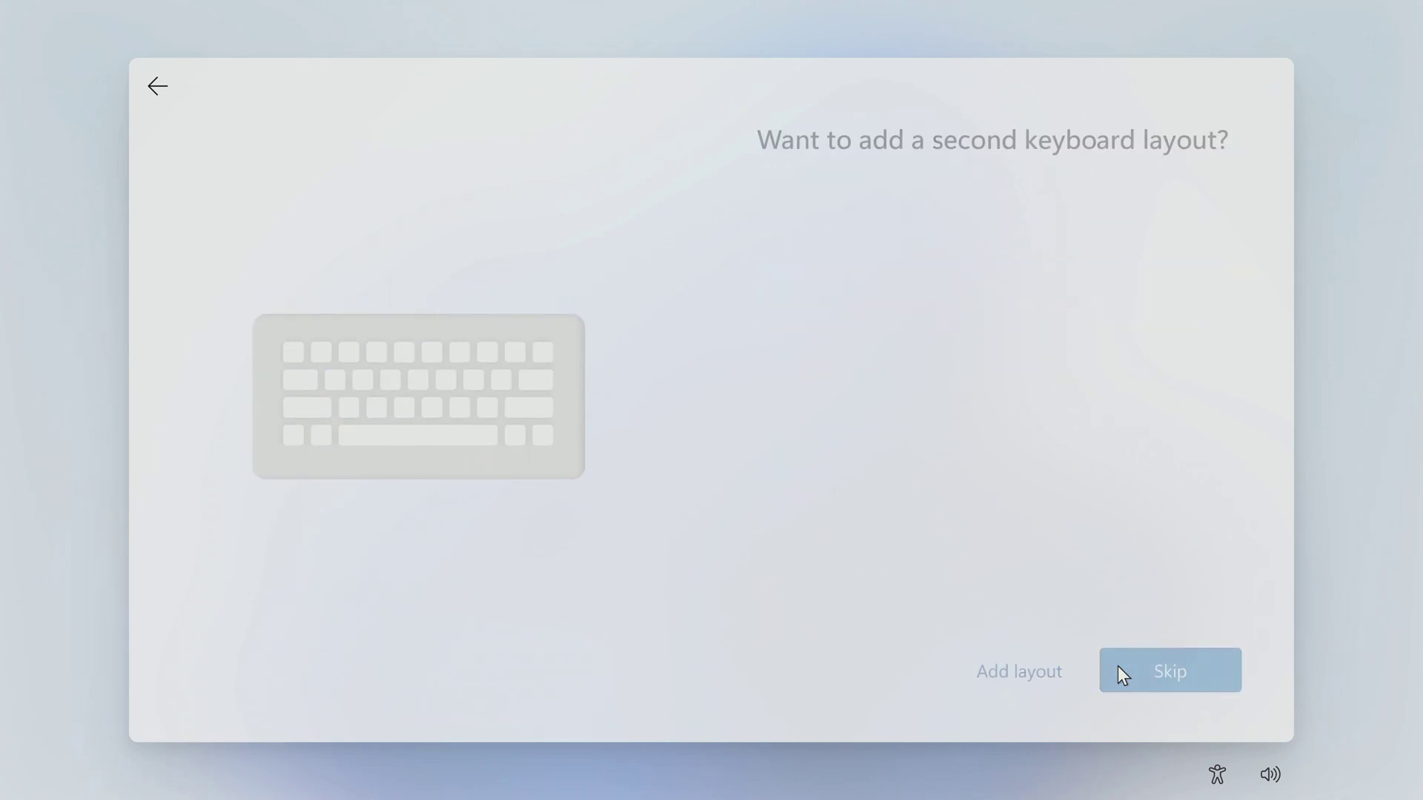
click(1128, 674)
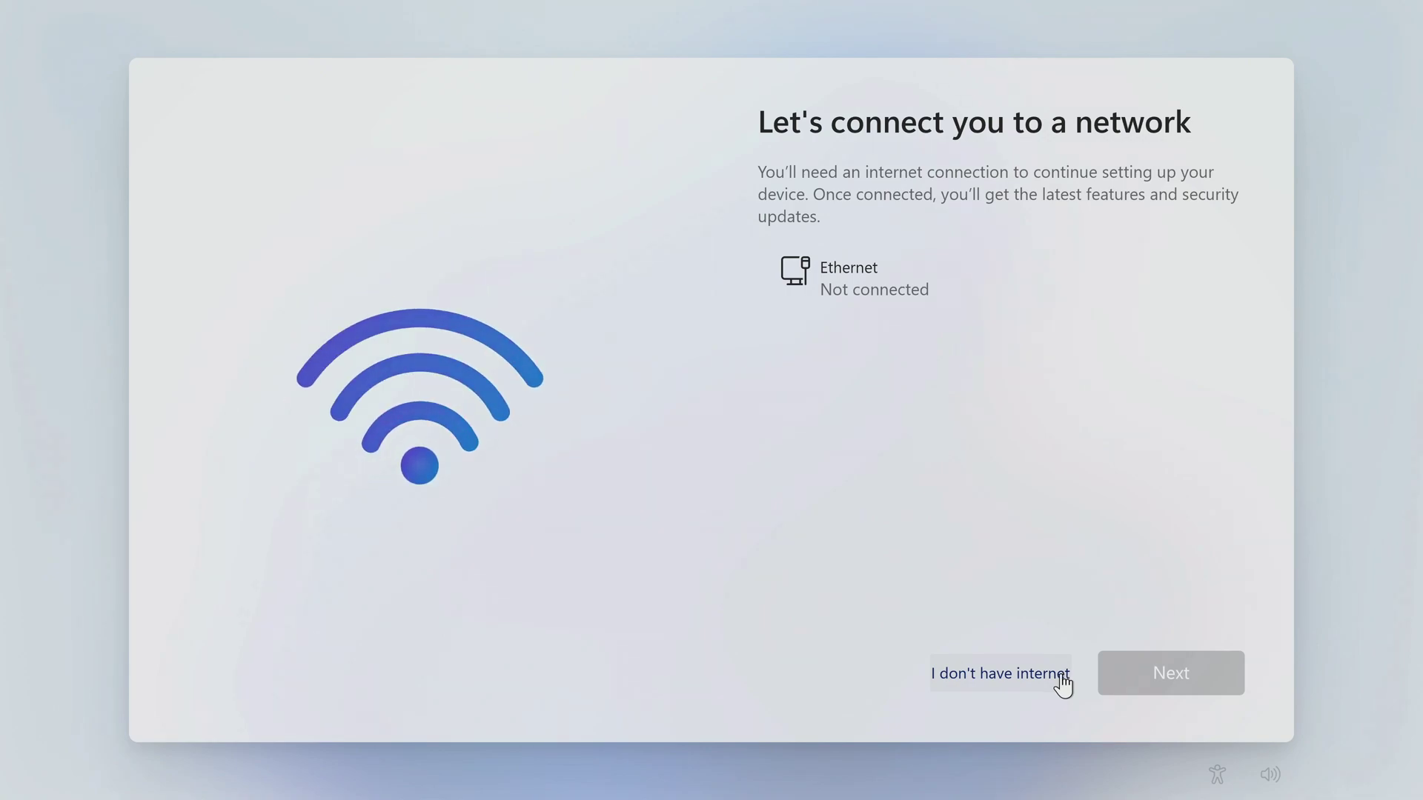
Continue setup offline with a local account named Admin and no password
click(1062, 684)
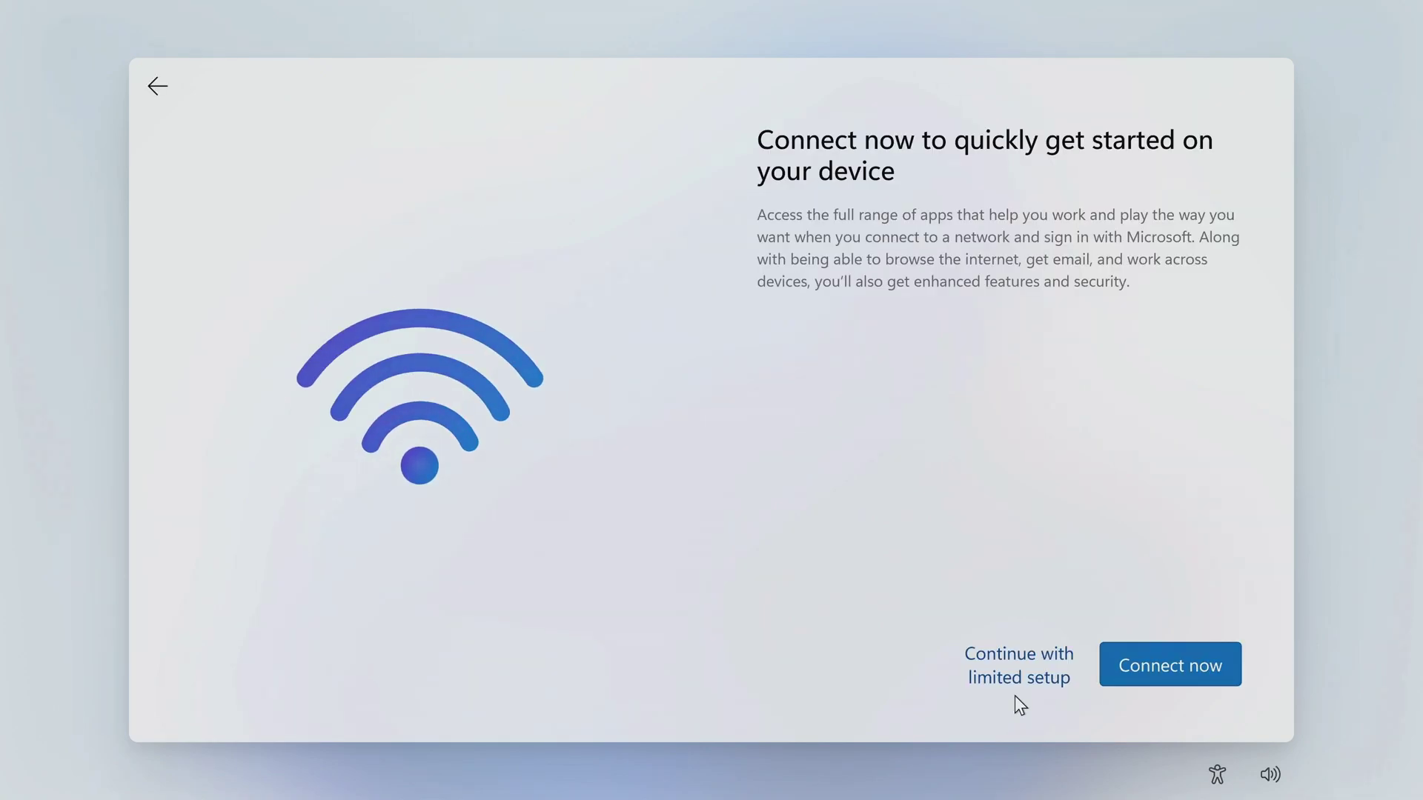
click(1025, 658)
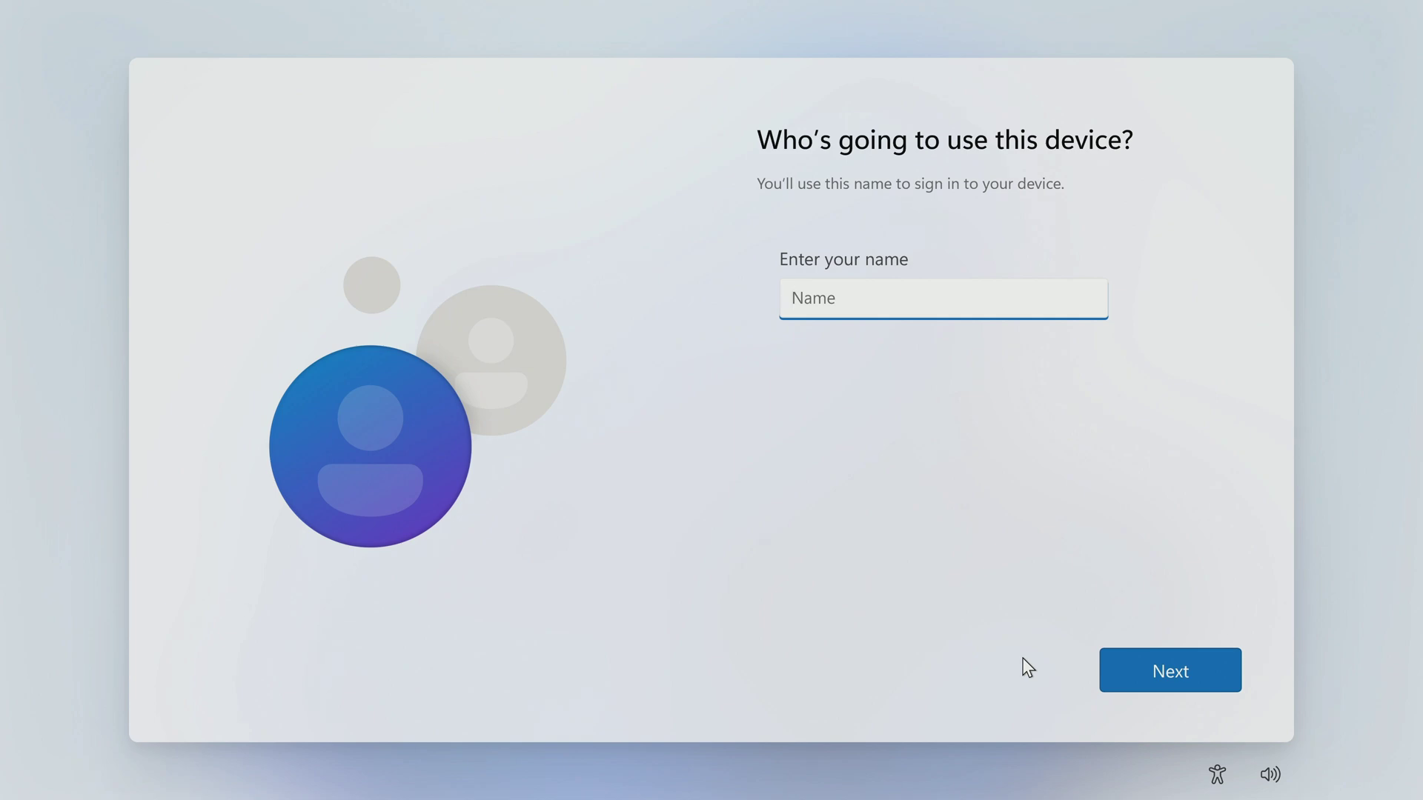
text(Admin)
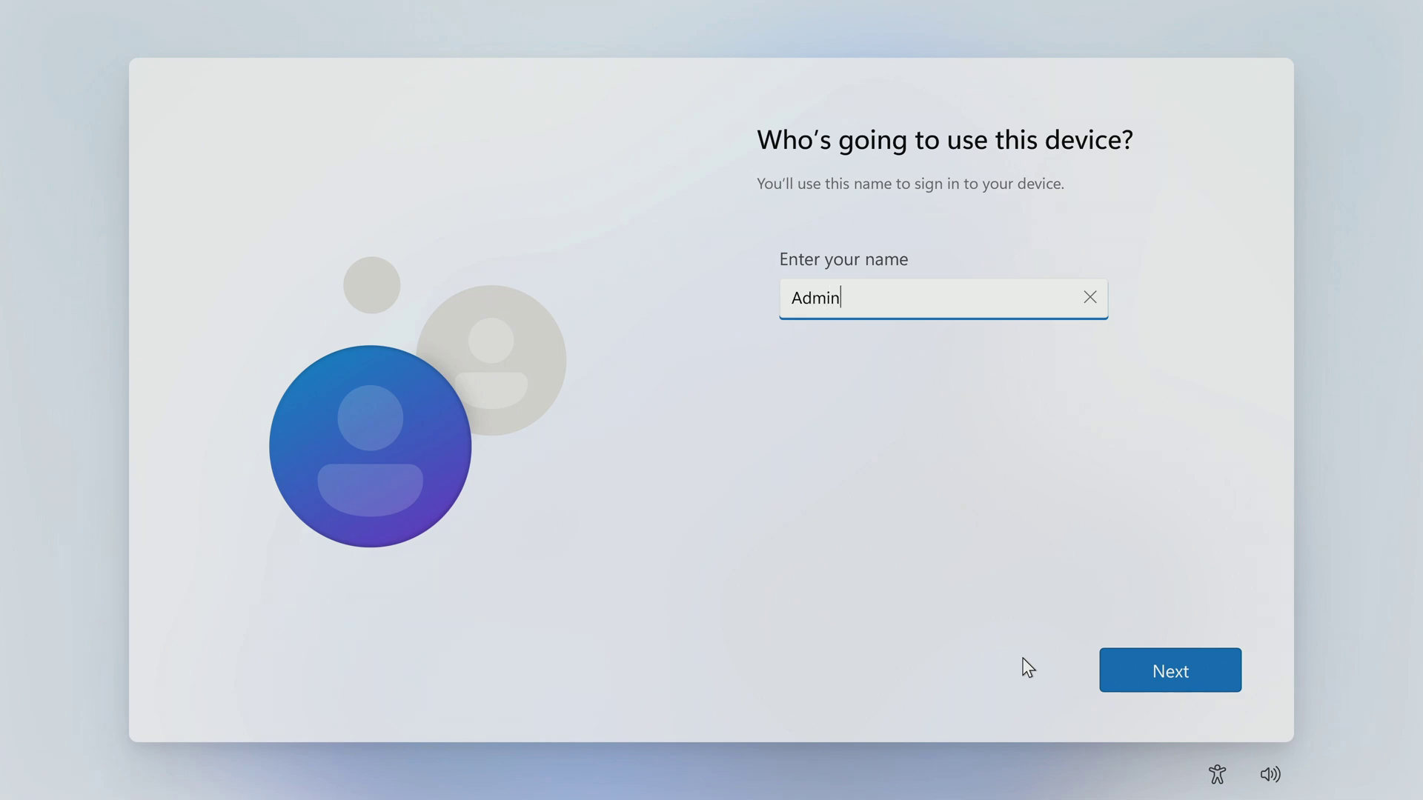
click(1110, 682)
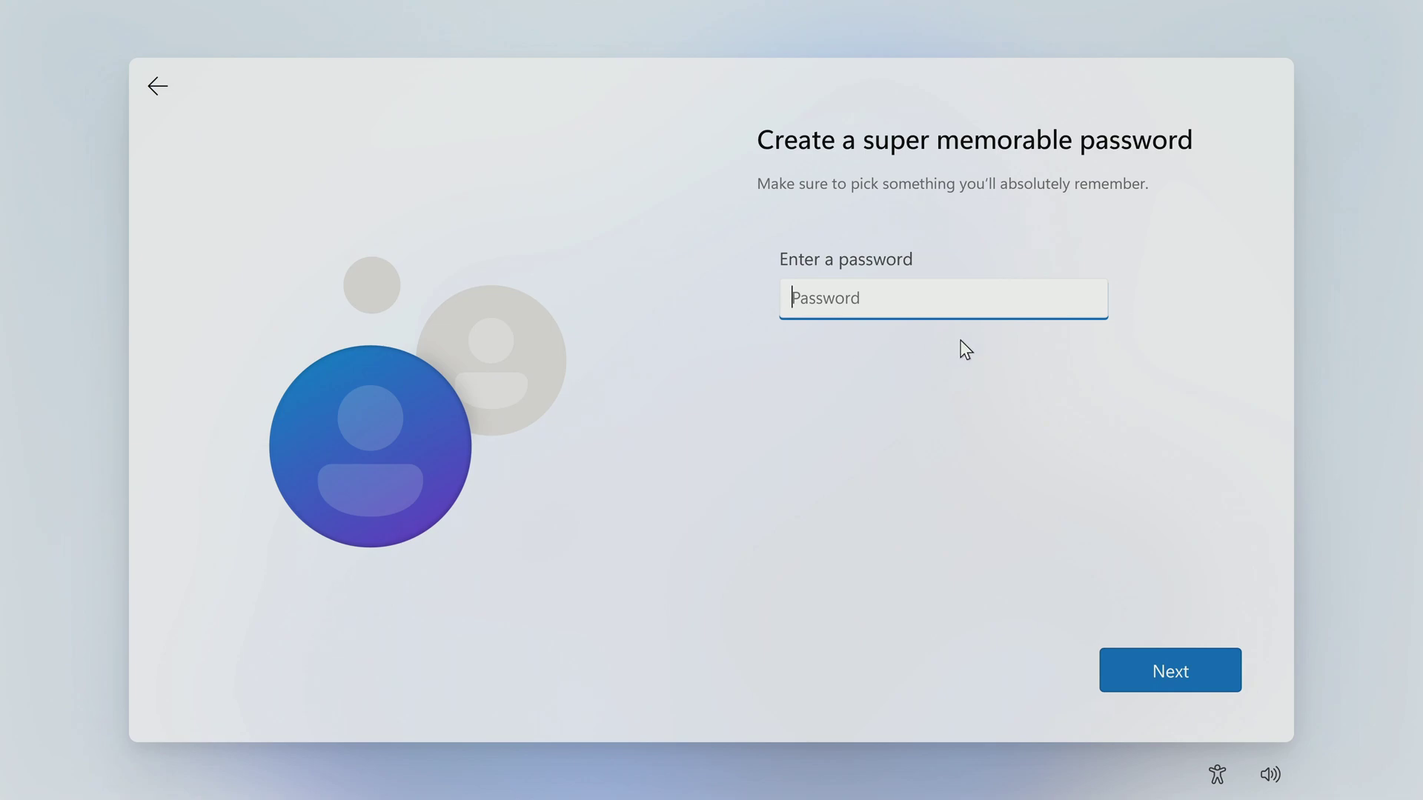
click(1114, 677)
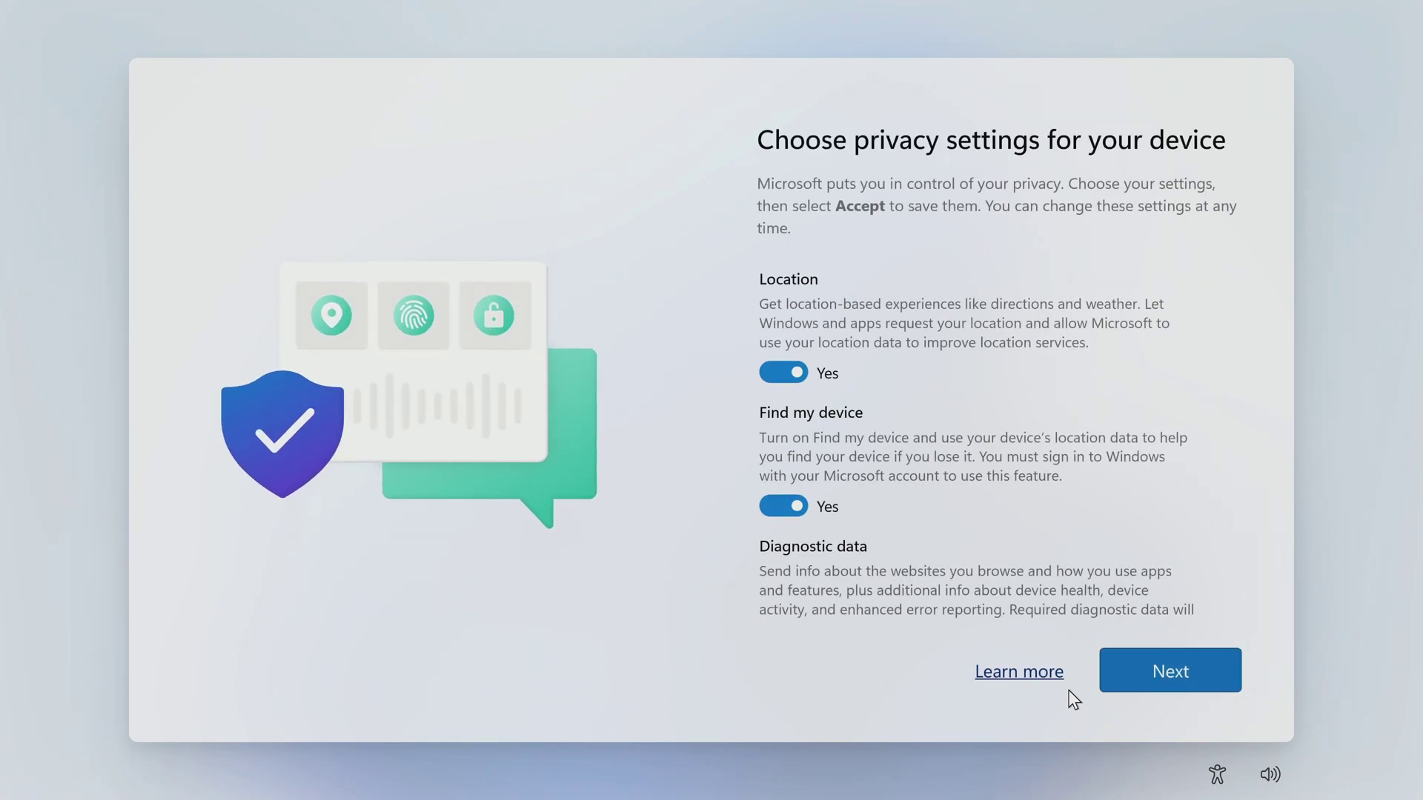
Step through the privacy options and accept the default privacy settings
click(1126, 678)
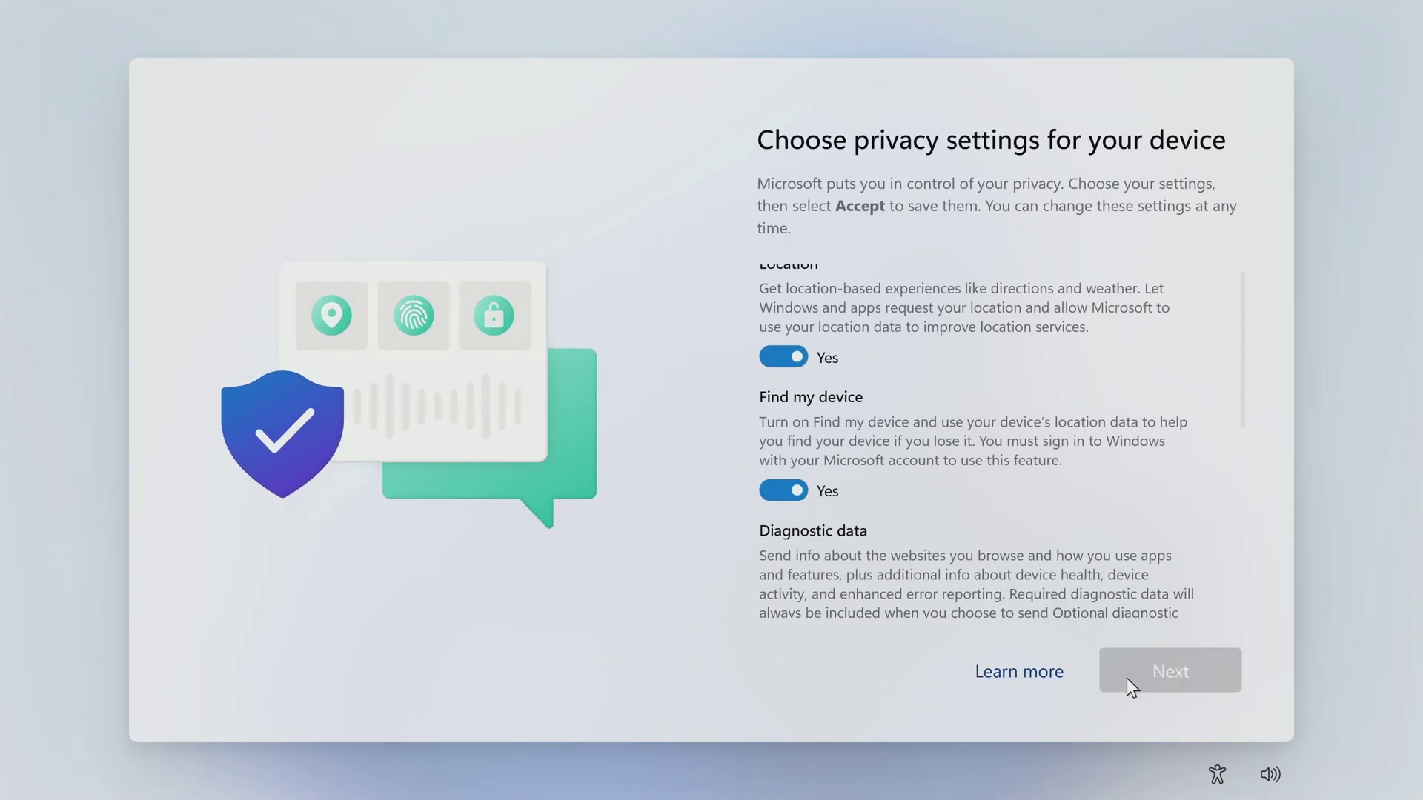
click(1127, 677)
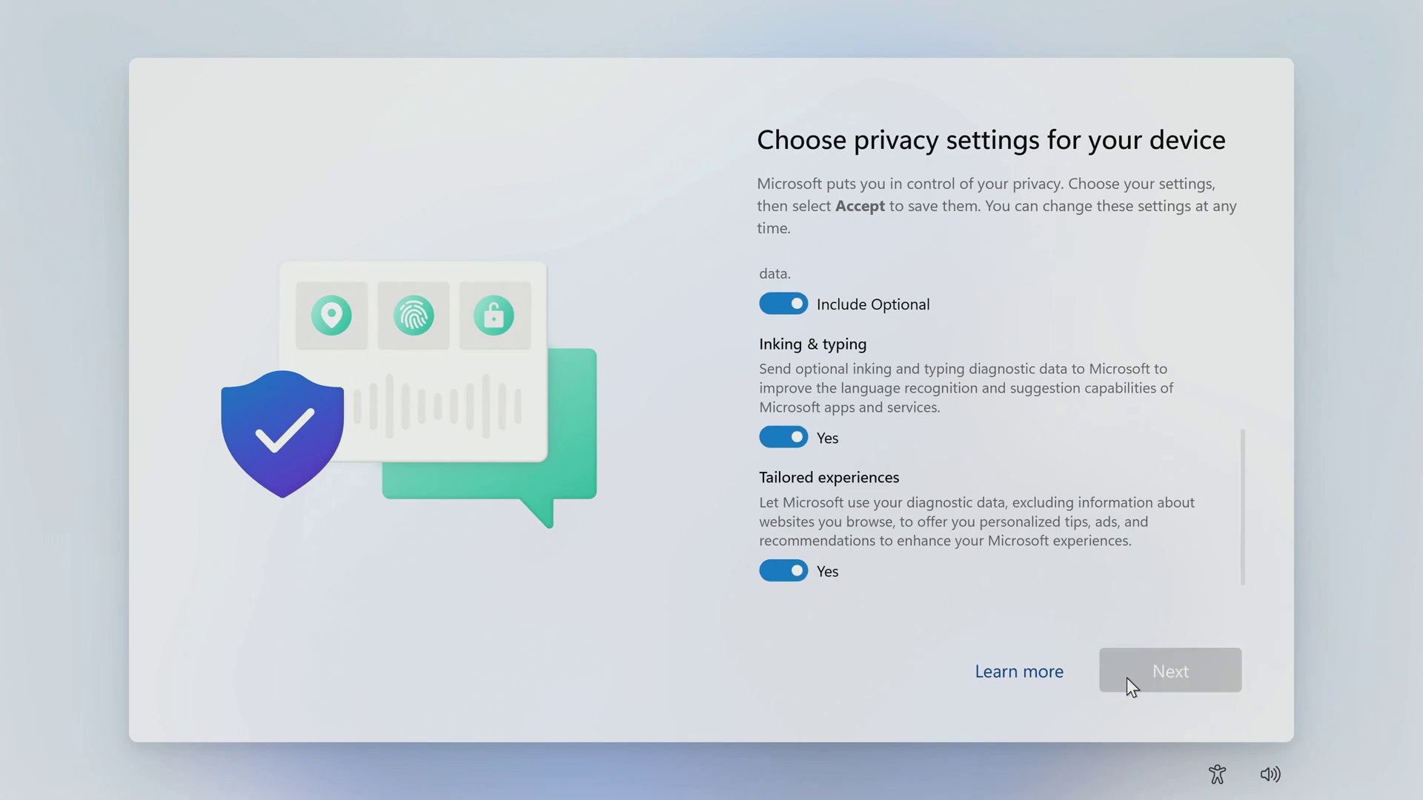
click(1126, 678)
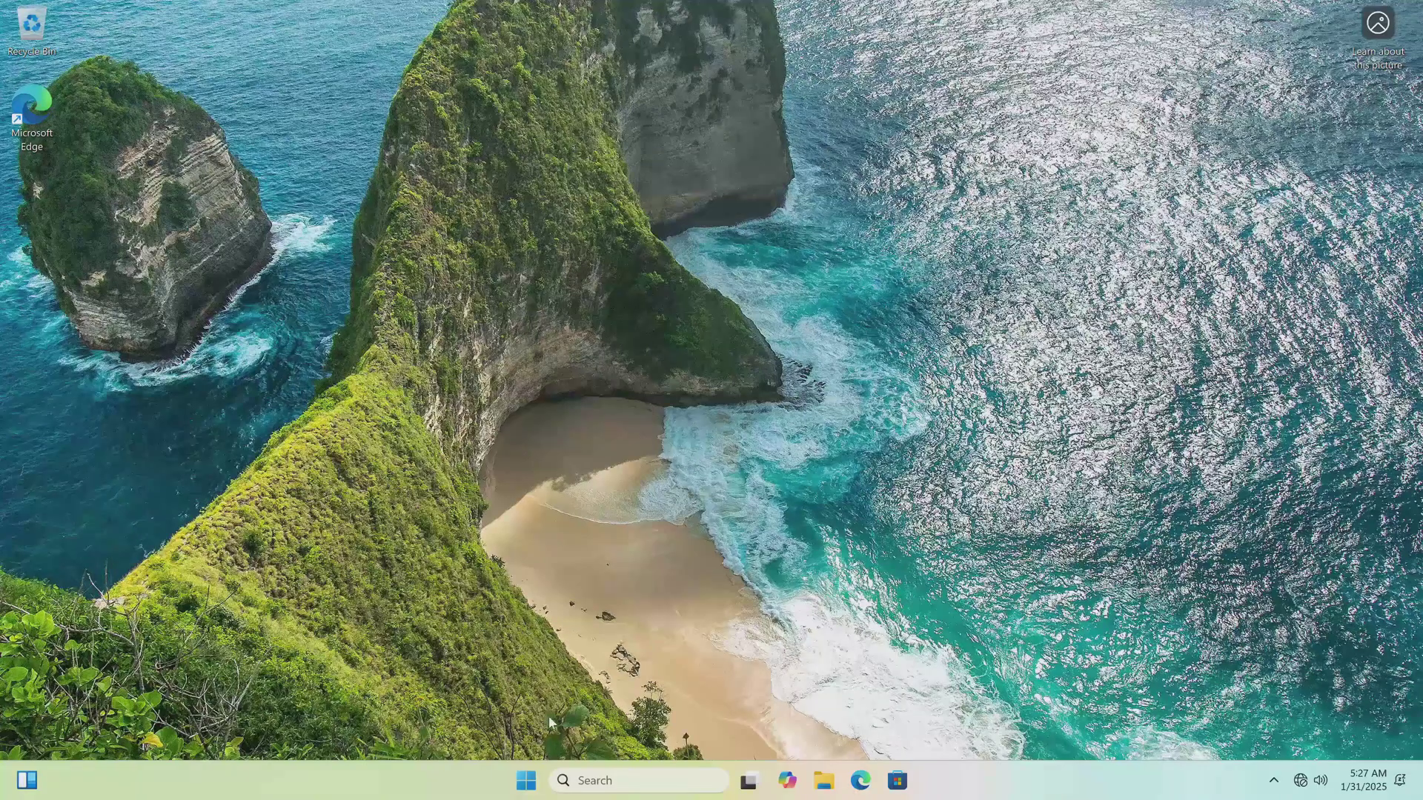
Open and close the Start menu, then check the network tray icon's connection status
click(534, 781)
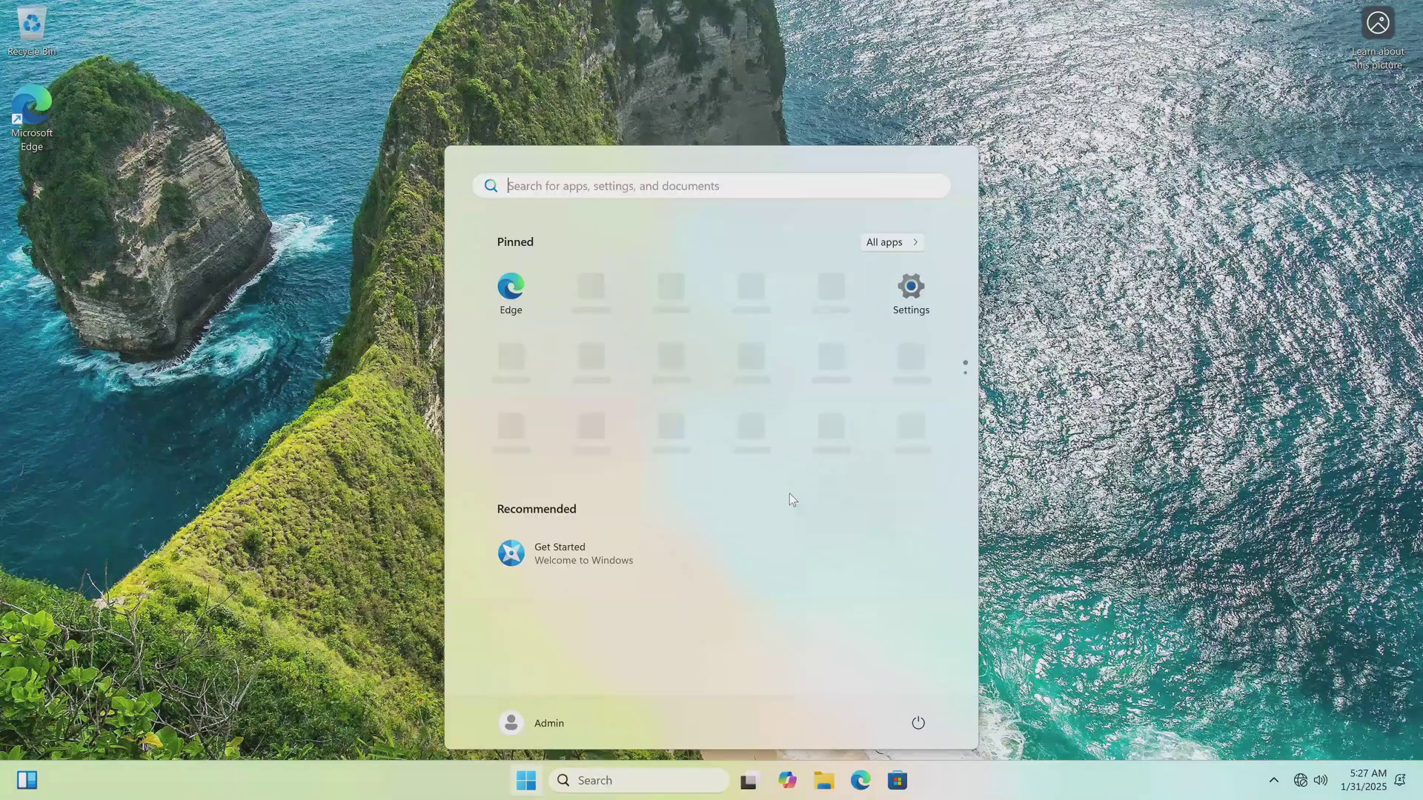
click(1030, 554)
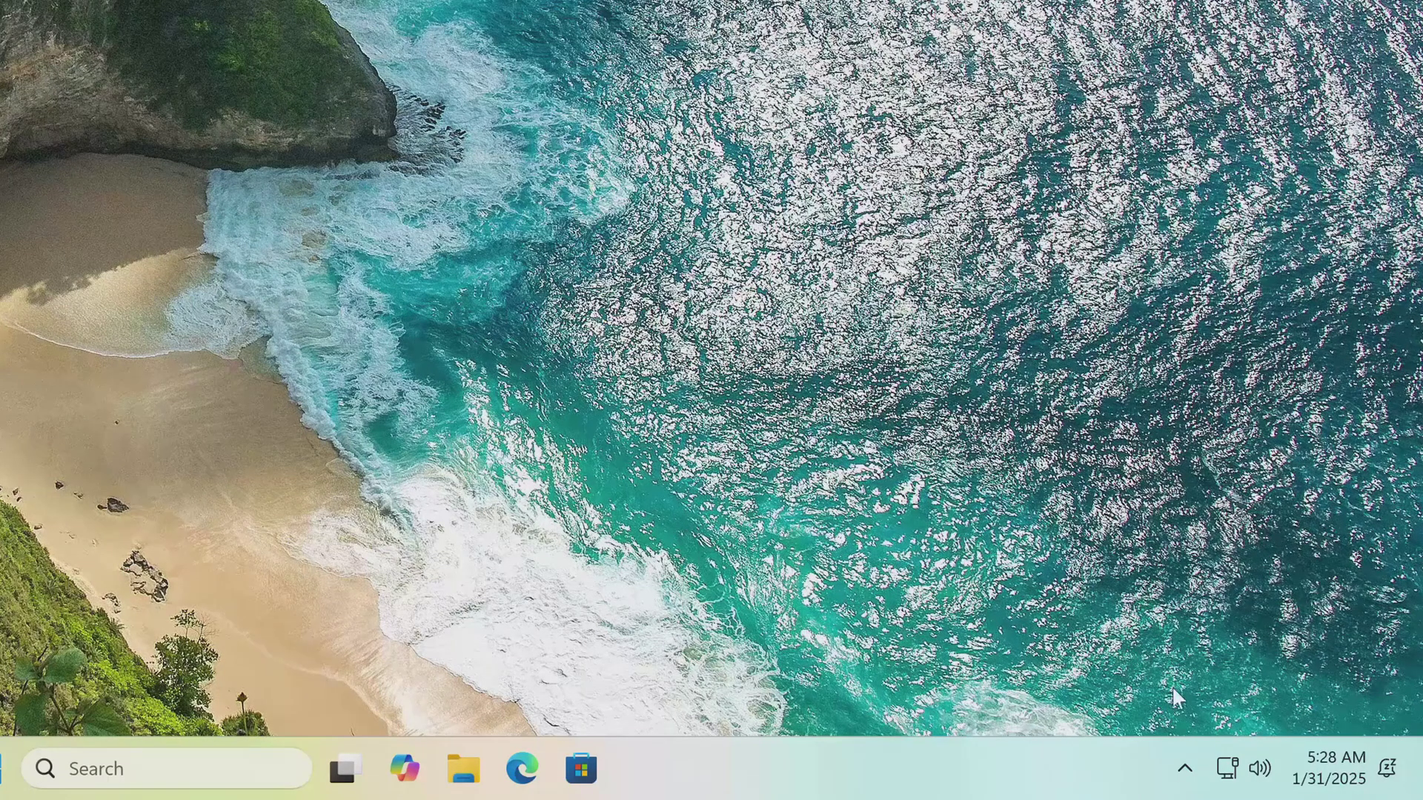
mouse_move(1228, 768)
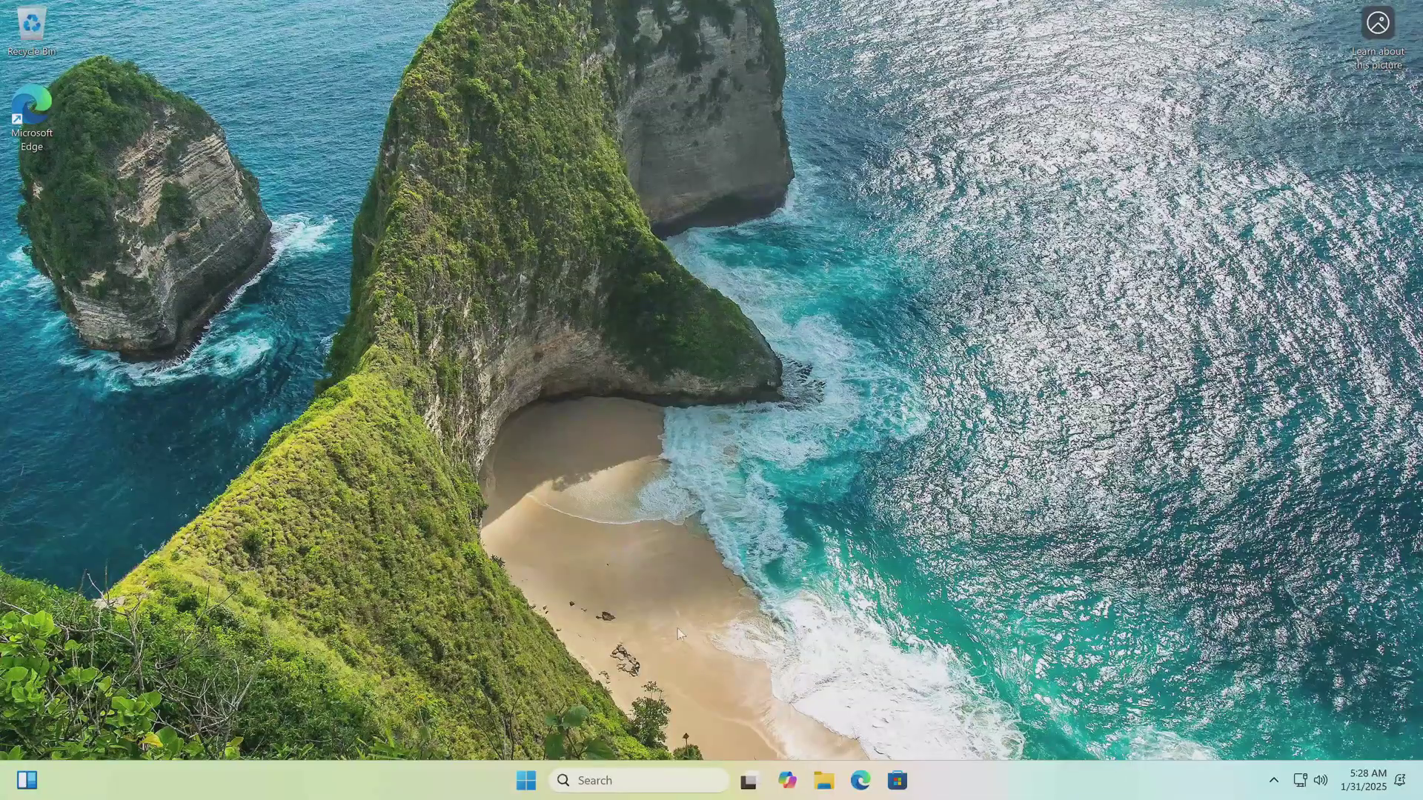
Check System > About shows Windows 11 Pro 24H2, build 26100.1742, then go to Accounts
click(527, 781)
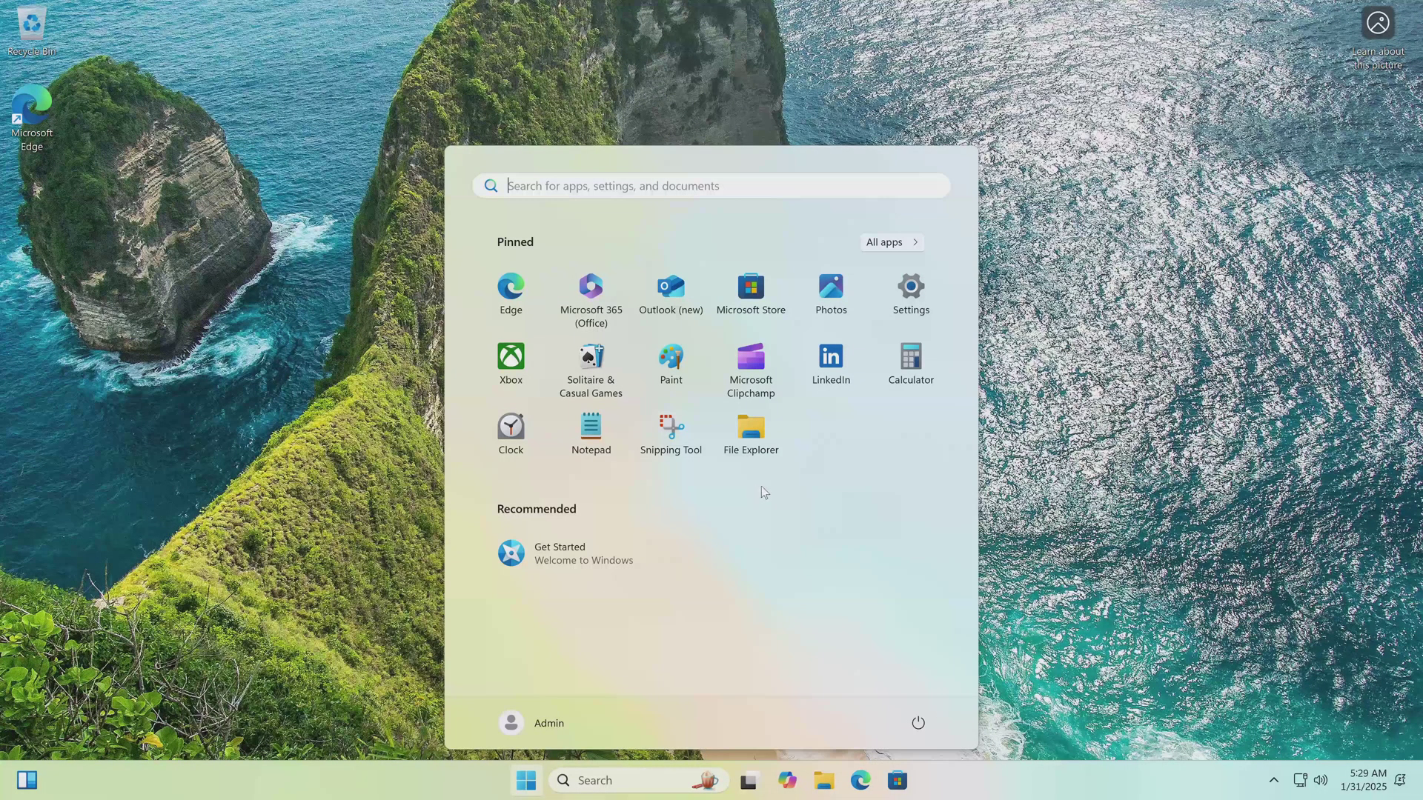
click(911, 292)
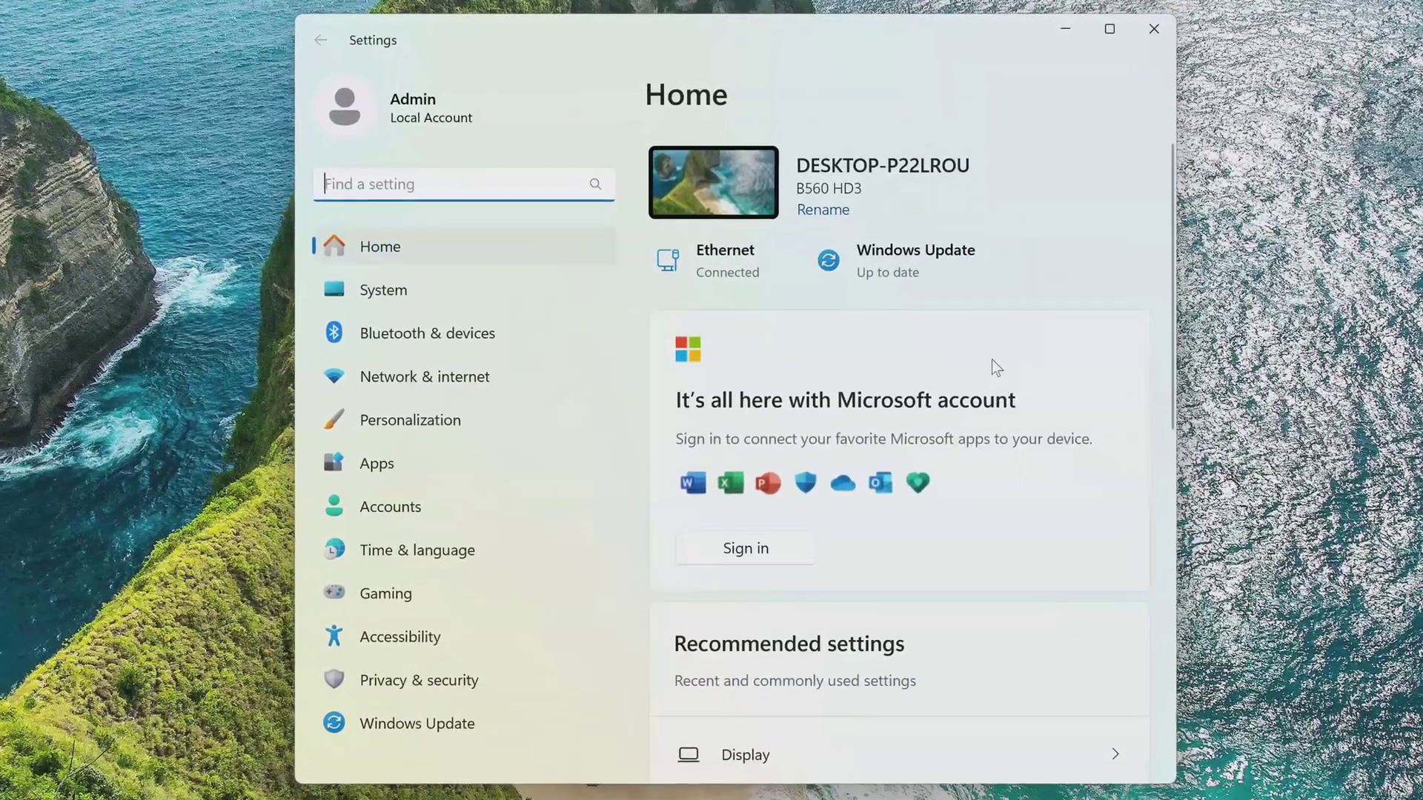
click(532, 295)
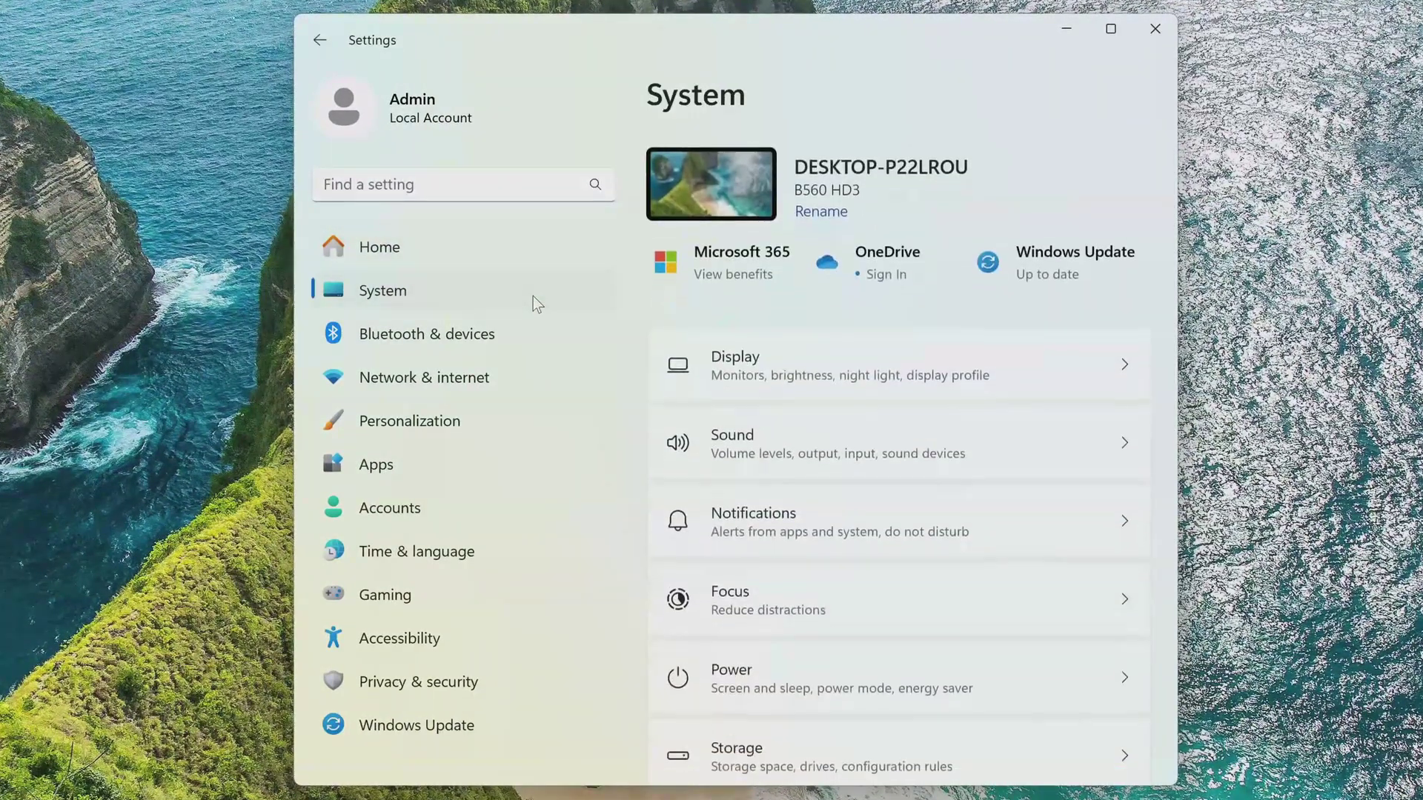
scroll(704, 371, down, 10)
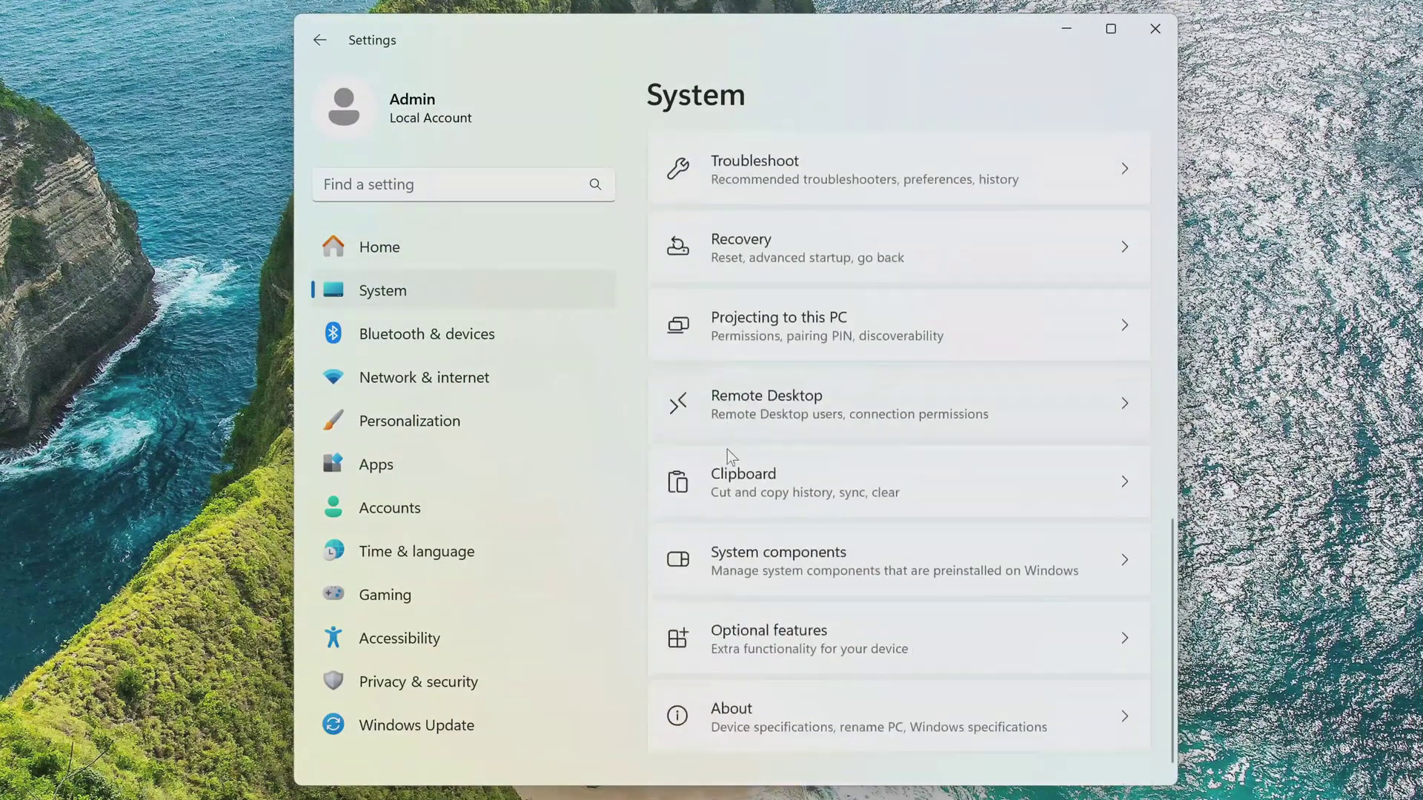
click(852, 701)
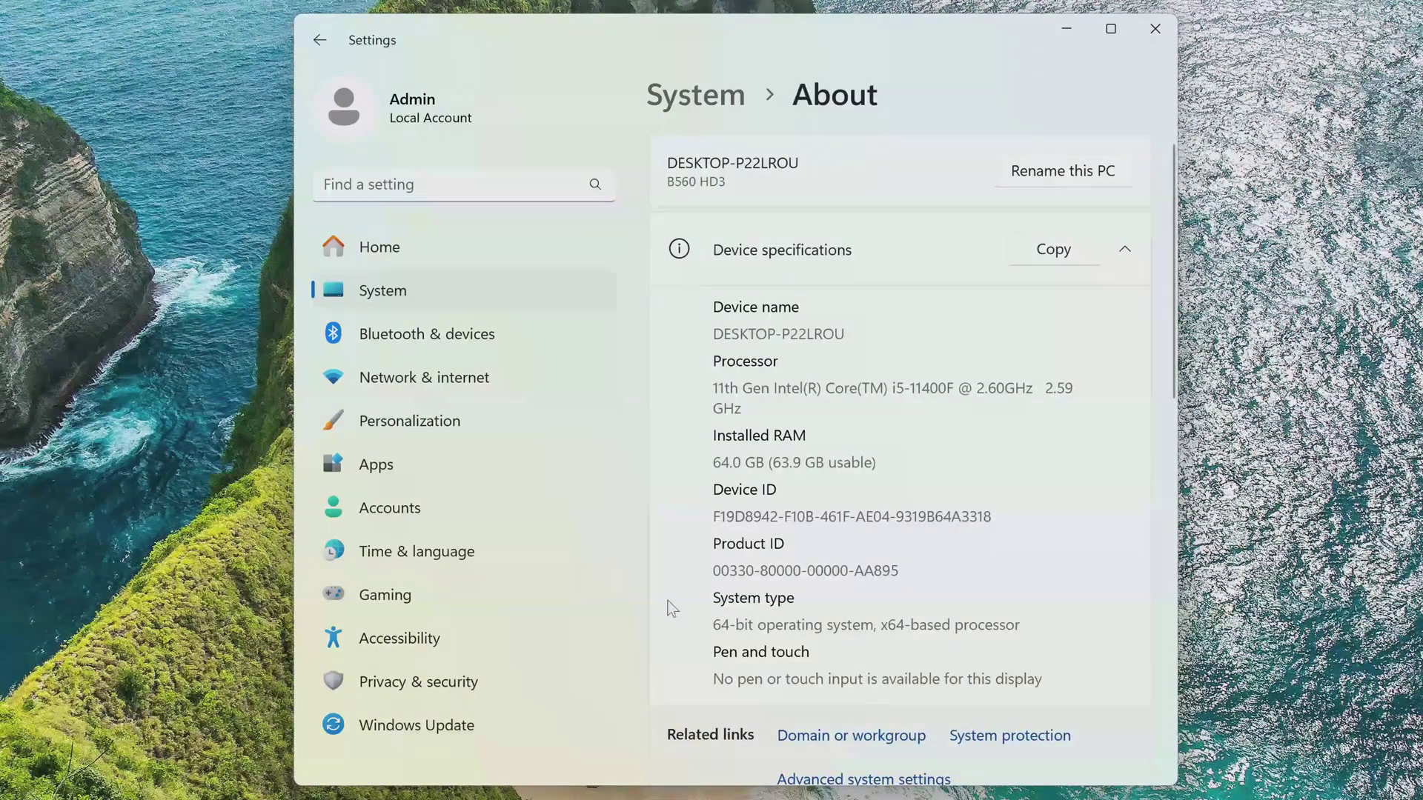
scroll(672, 607, down, 6)
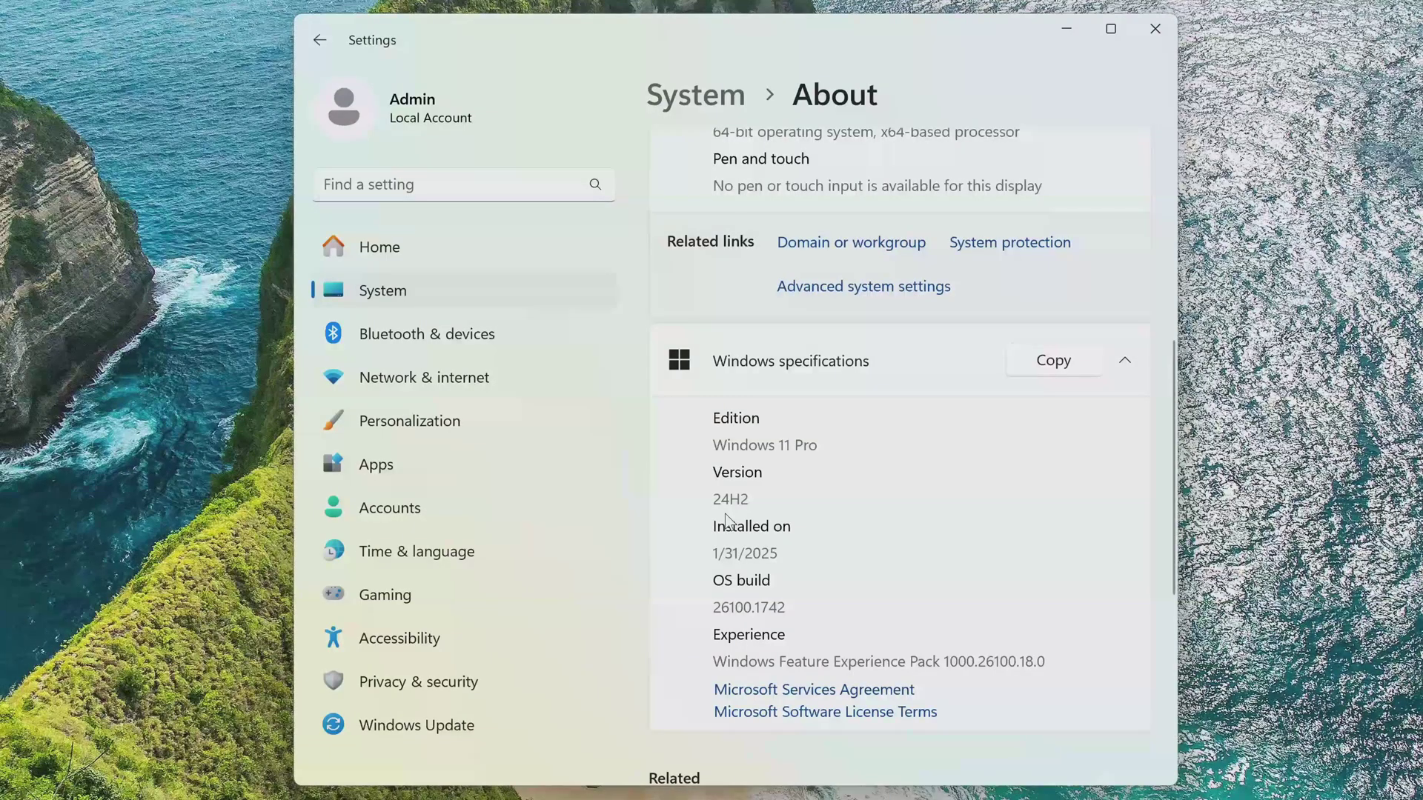
click(480, 510)
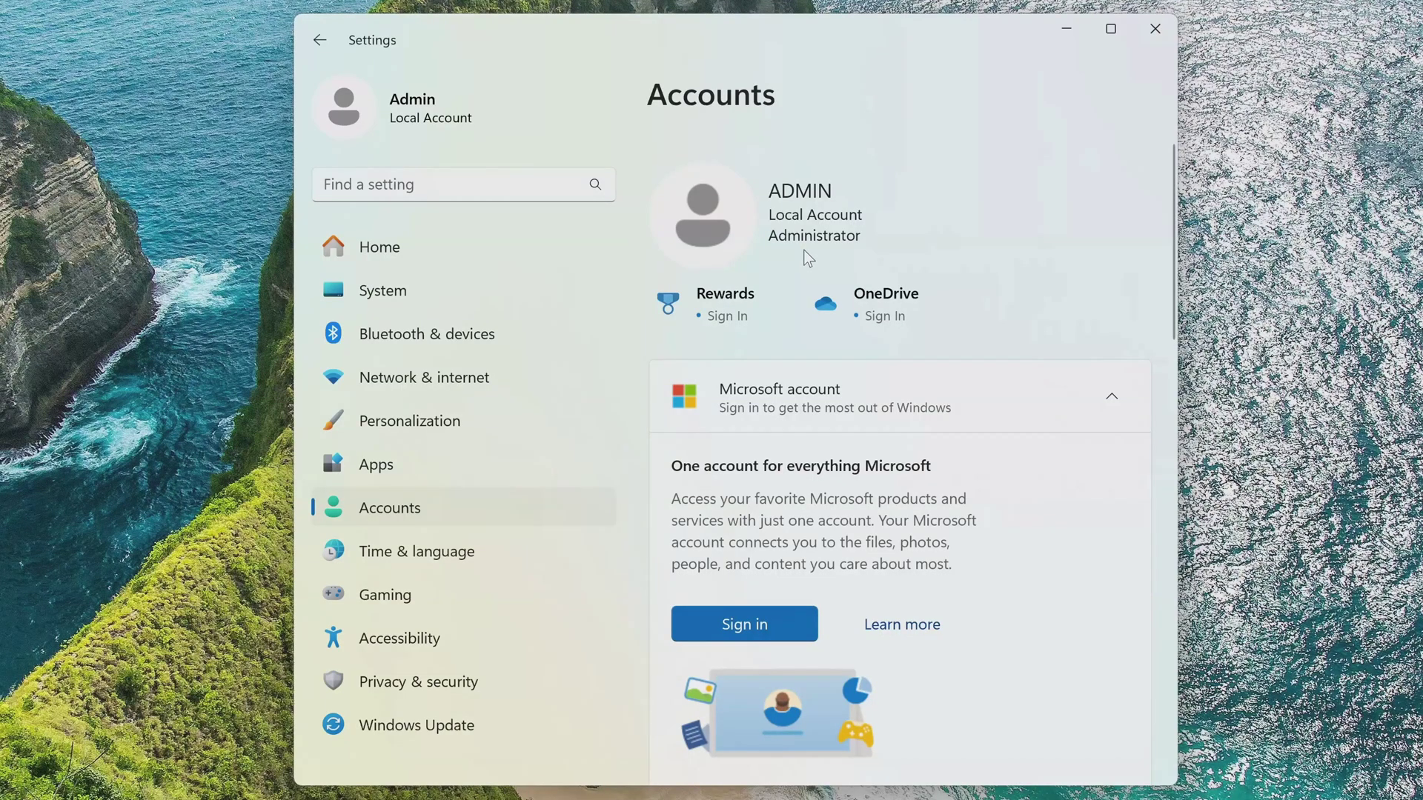
Open Your info to confirm Admin is a local Administrator account, not a Microsoft account
scroll(1036, 349, down, 5)
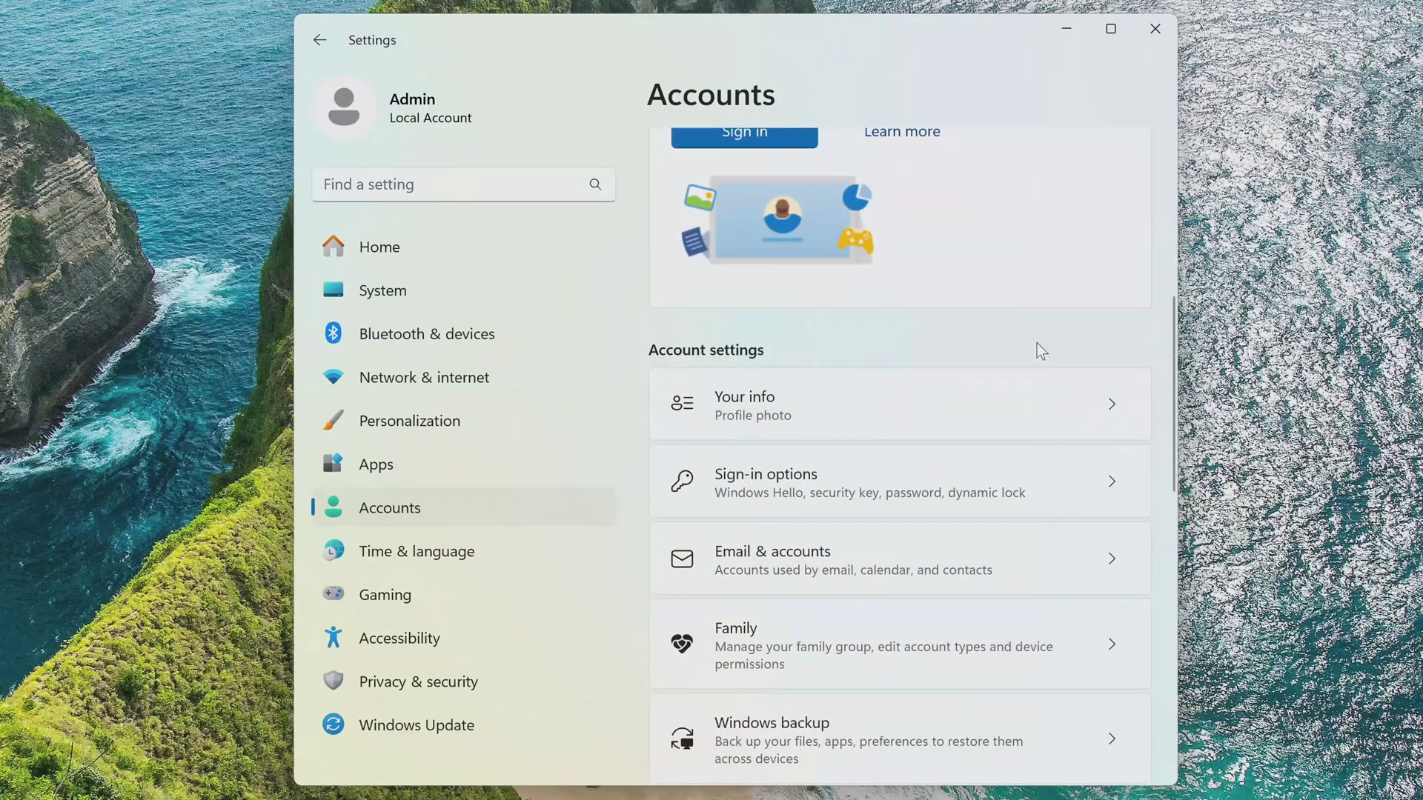
click(859, 409)
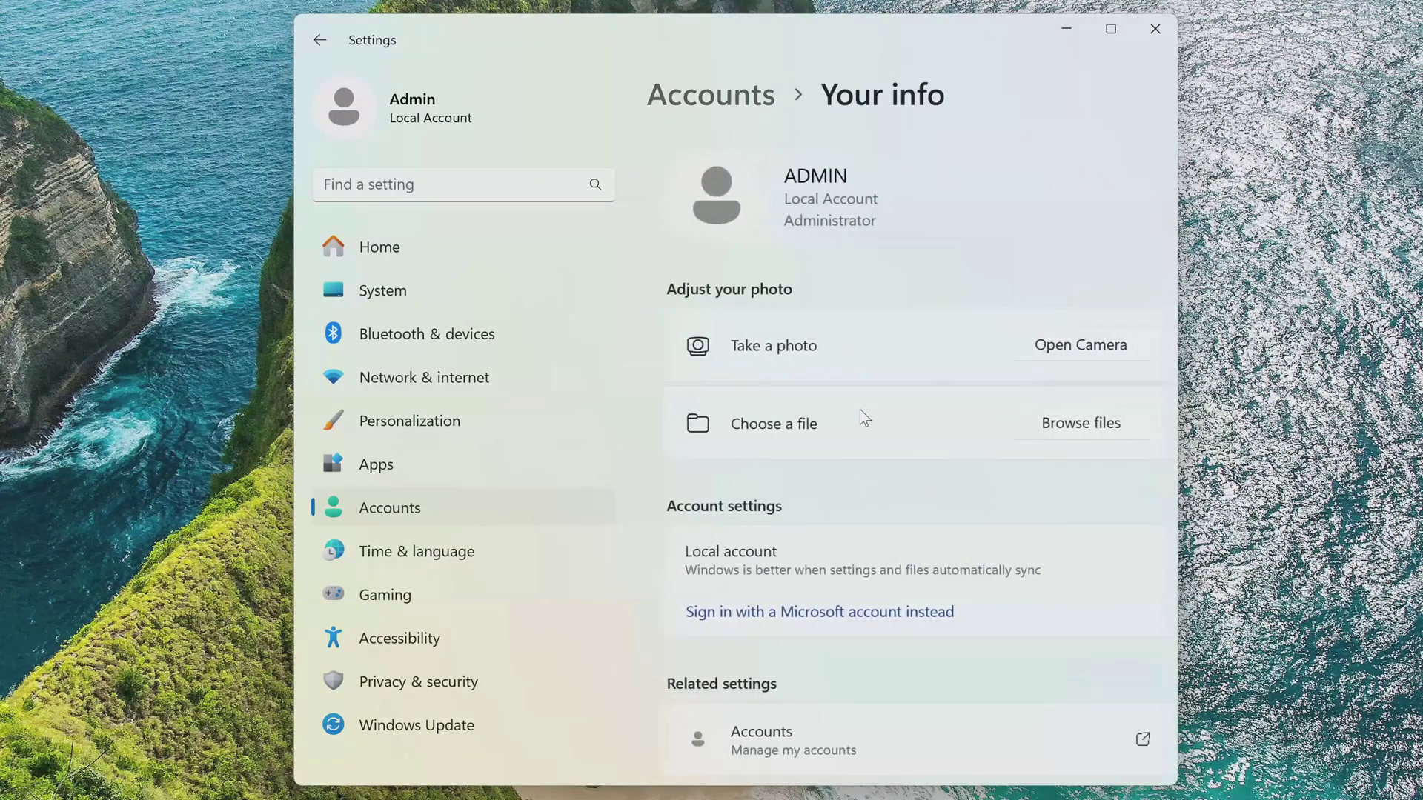
scroll(860, 409, down, 2)
scroll(859, 409, down, 2)
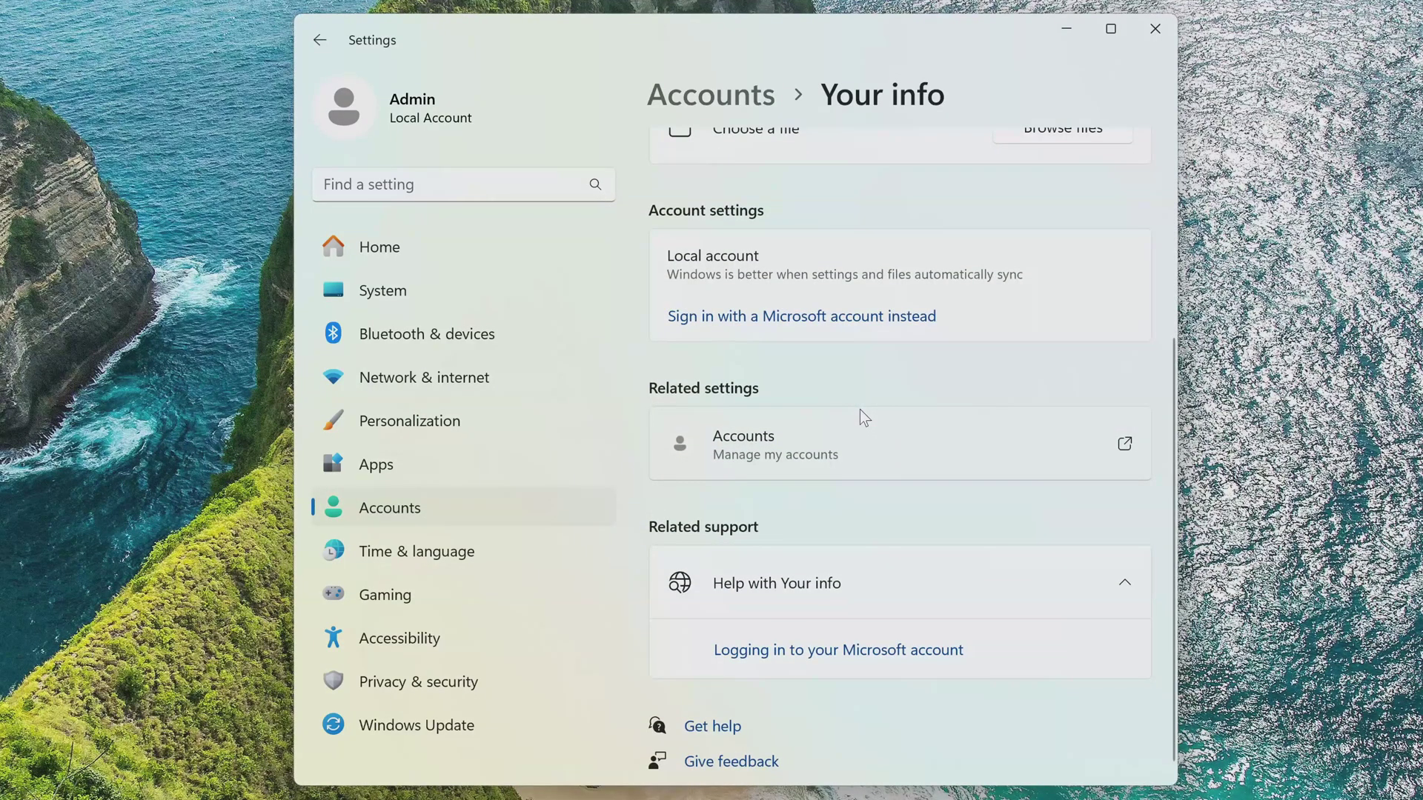